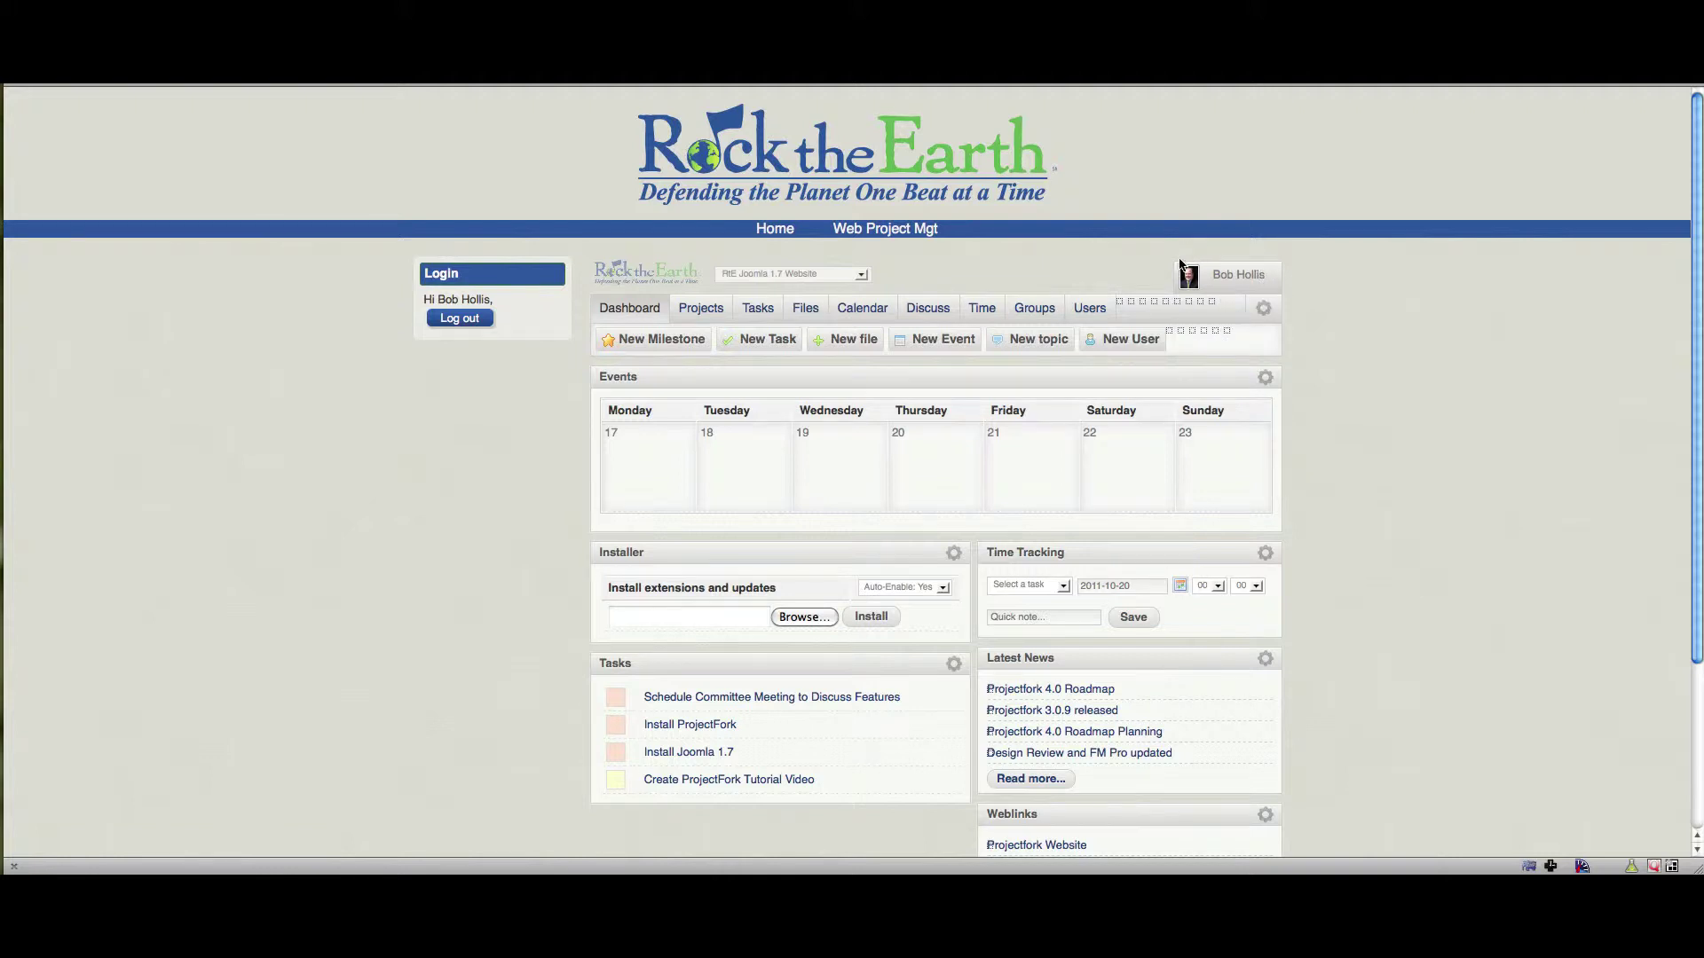
Show the logged-in user's account dropdown at the top right of the project dashboard.
{"action": "mouse_move", "coordinate": [1193, 282]}
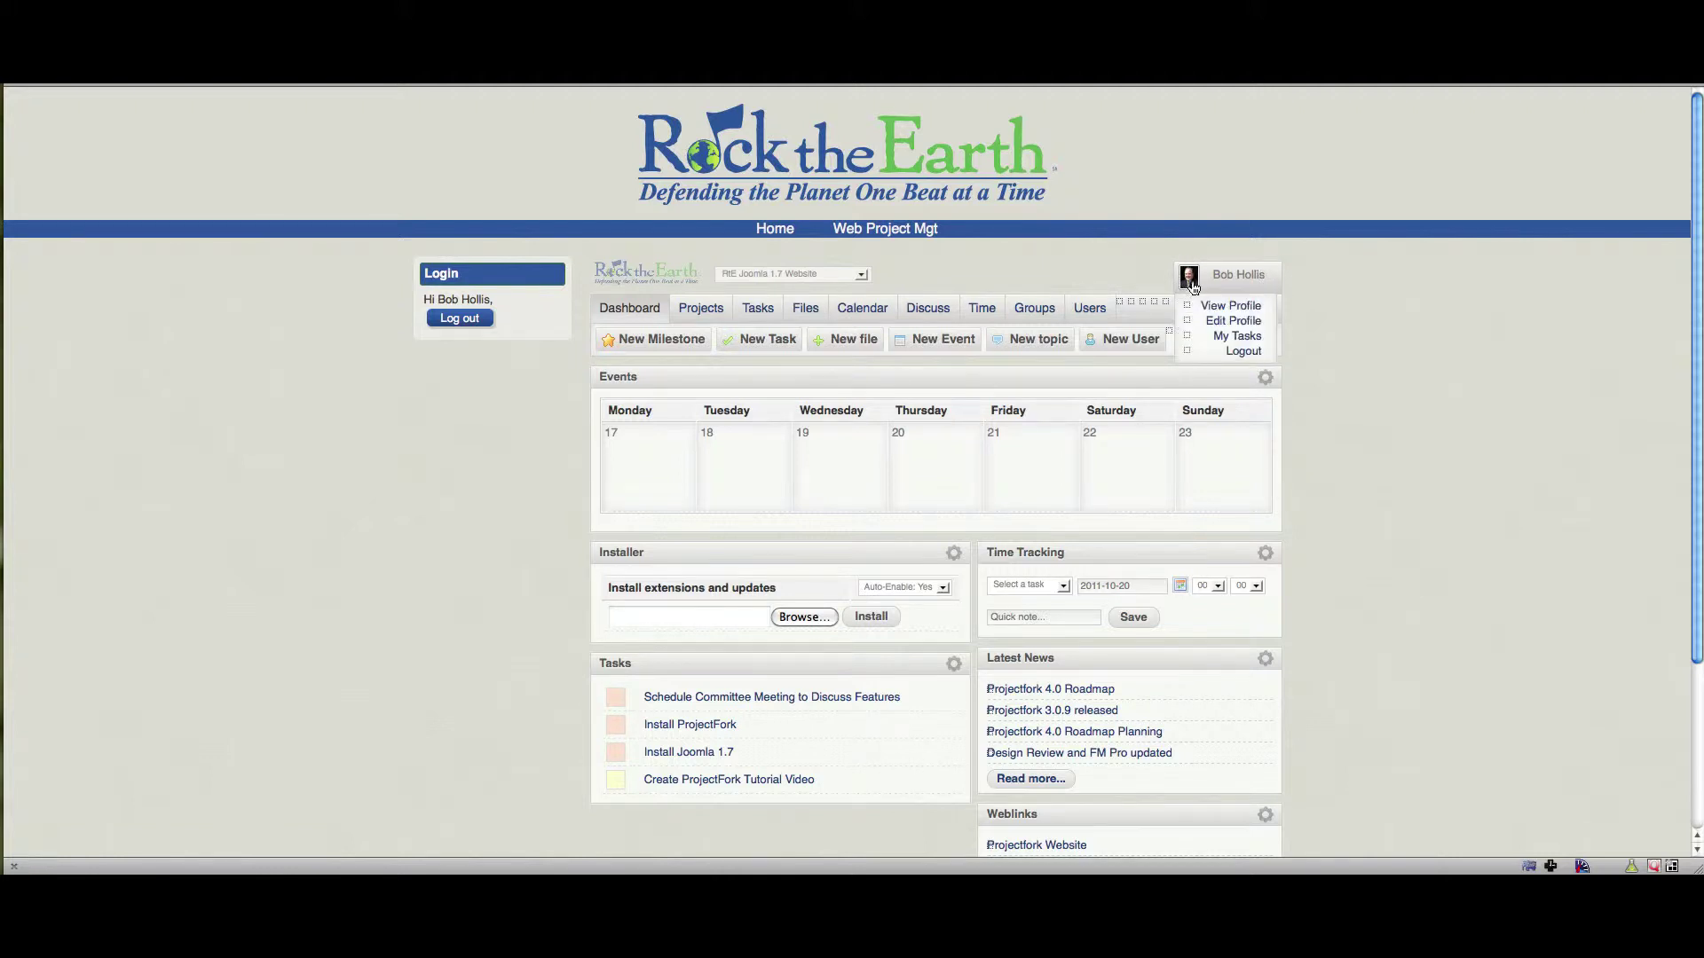
{"action": "left_click", "coordinate": [1240, 322]}
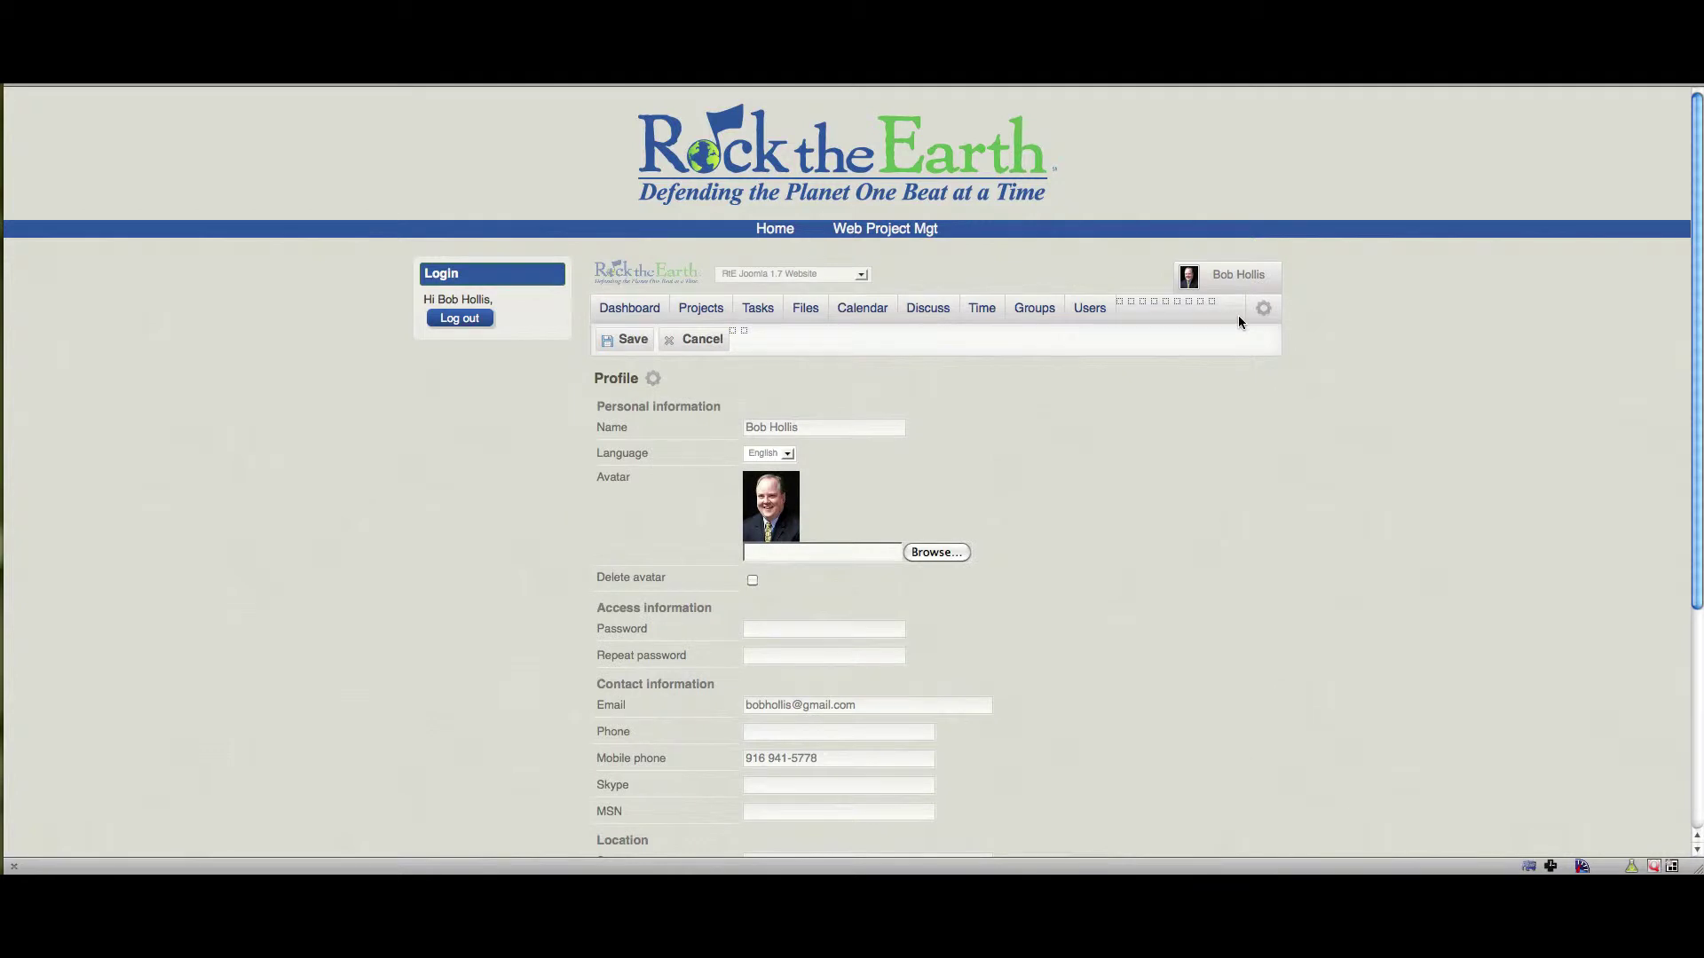
{"action": "scroll", "coordinate": [1220, 338], "scroll_direction": "down", "scroll_amount": 5}
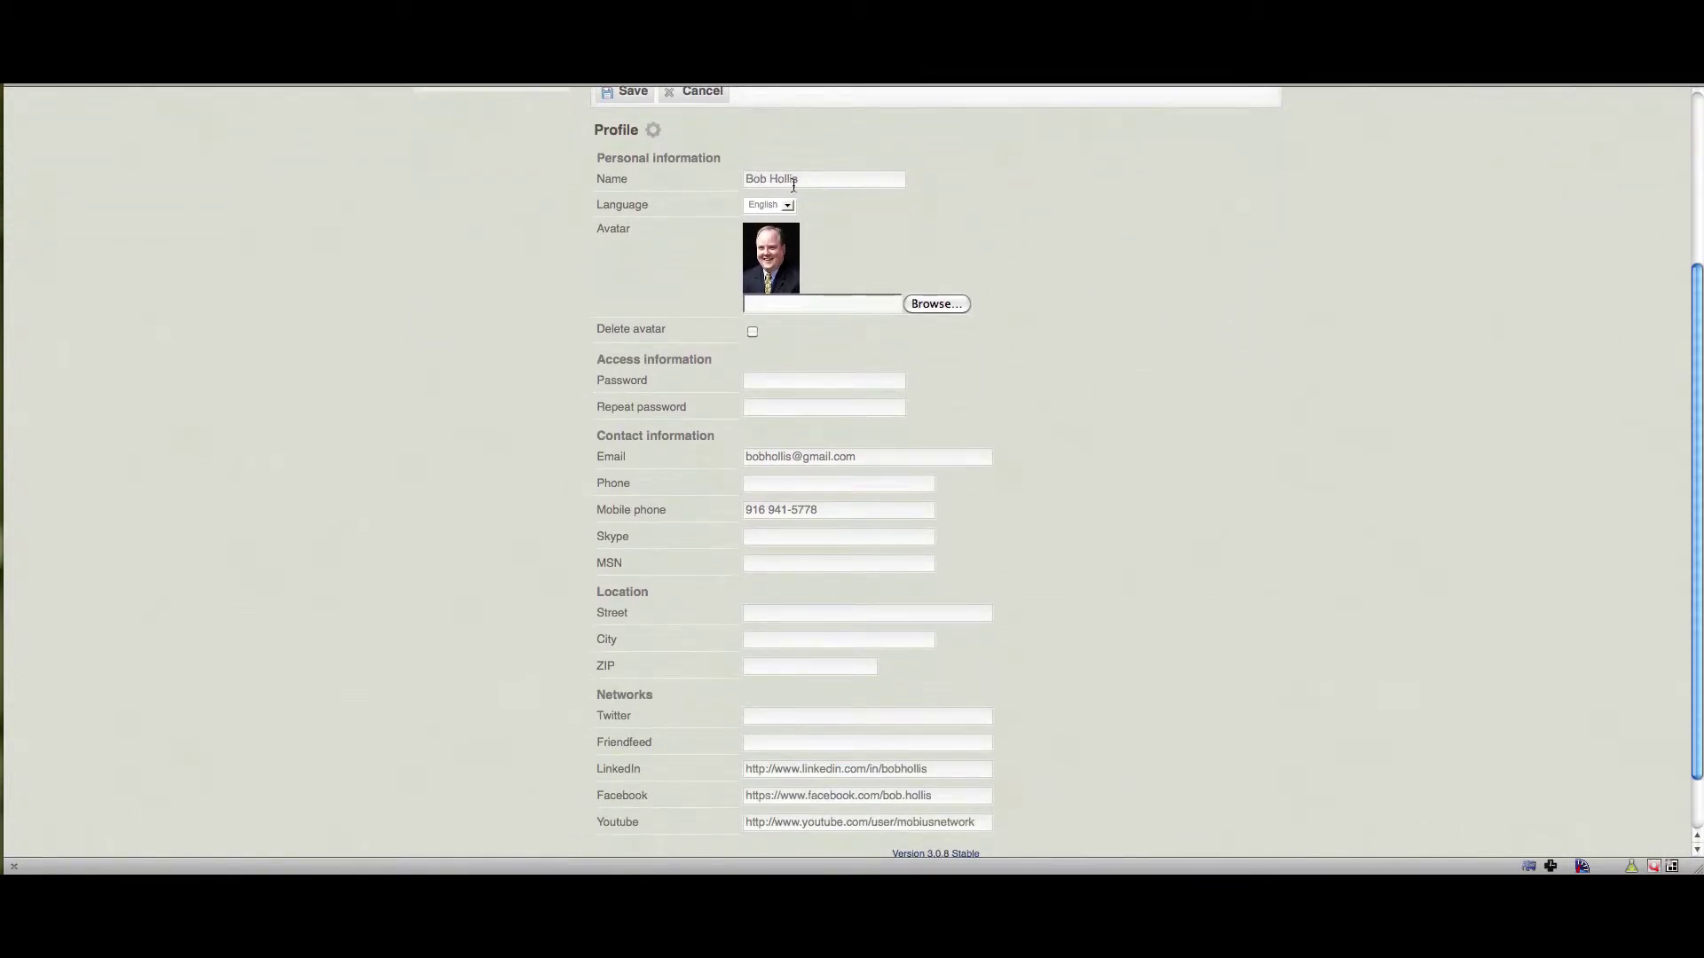
{"action": "left_click", "coordinate": [787, 213]}
{"action": "left_click", "coordinate": [787, 220]}
{"action": "scroll", "coordinate": [989, 246], "scroll_direction": "down", "scroll_amount": 2}
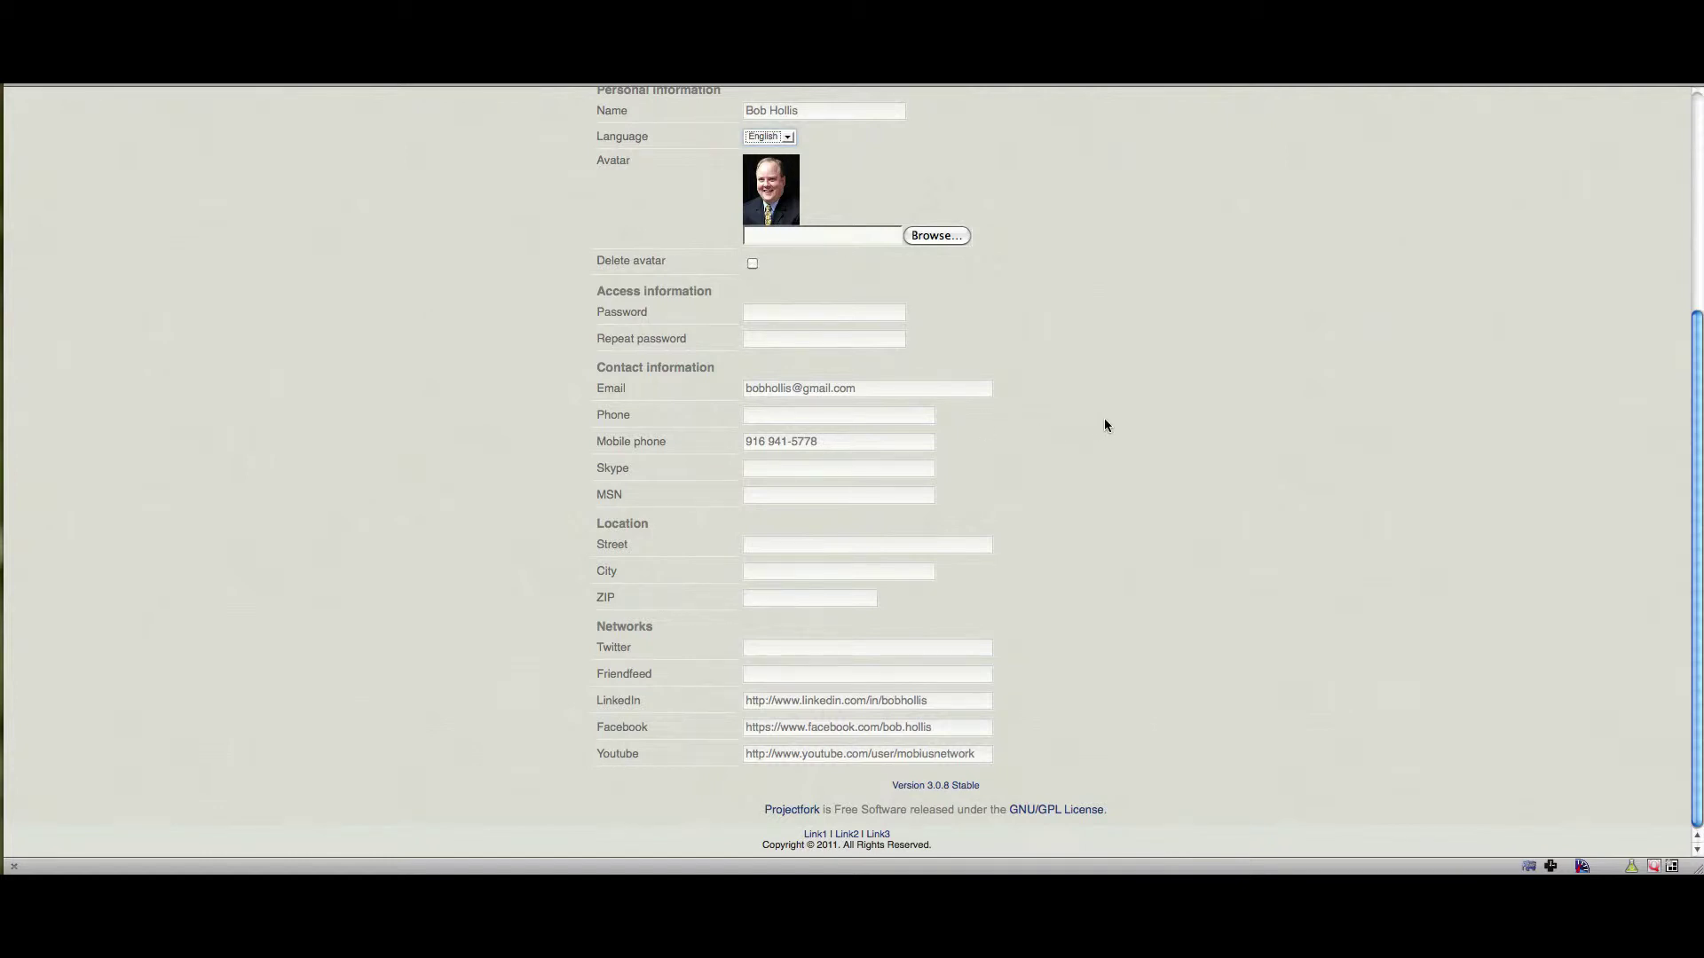
{"action": "scroll", "coordinate": [1105, 425], "scroll_direction": "up", "scroll_amount": 5}
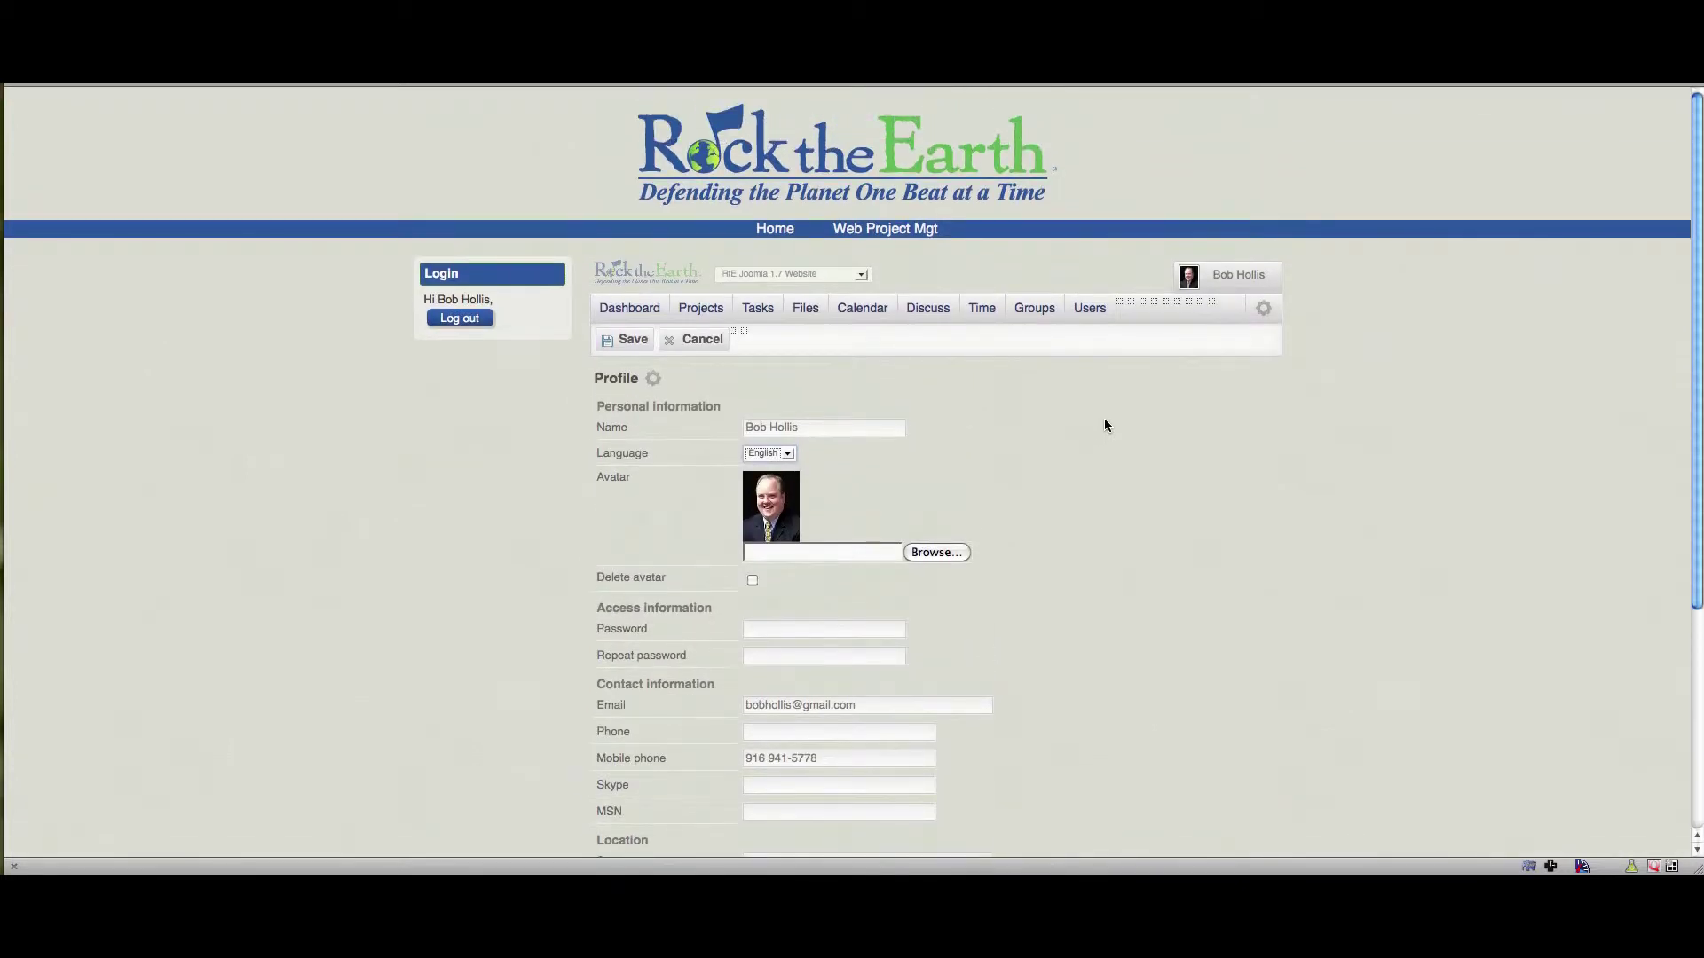
Leave the profile form without saving and go to My Tasks.
{"action": "left_click", "coordinate": [701, 340]}
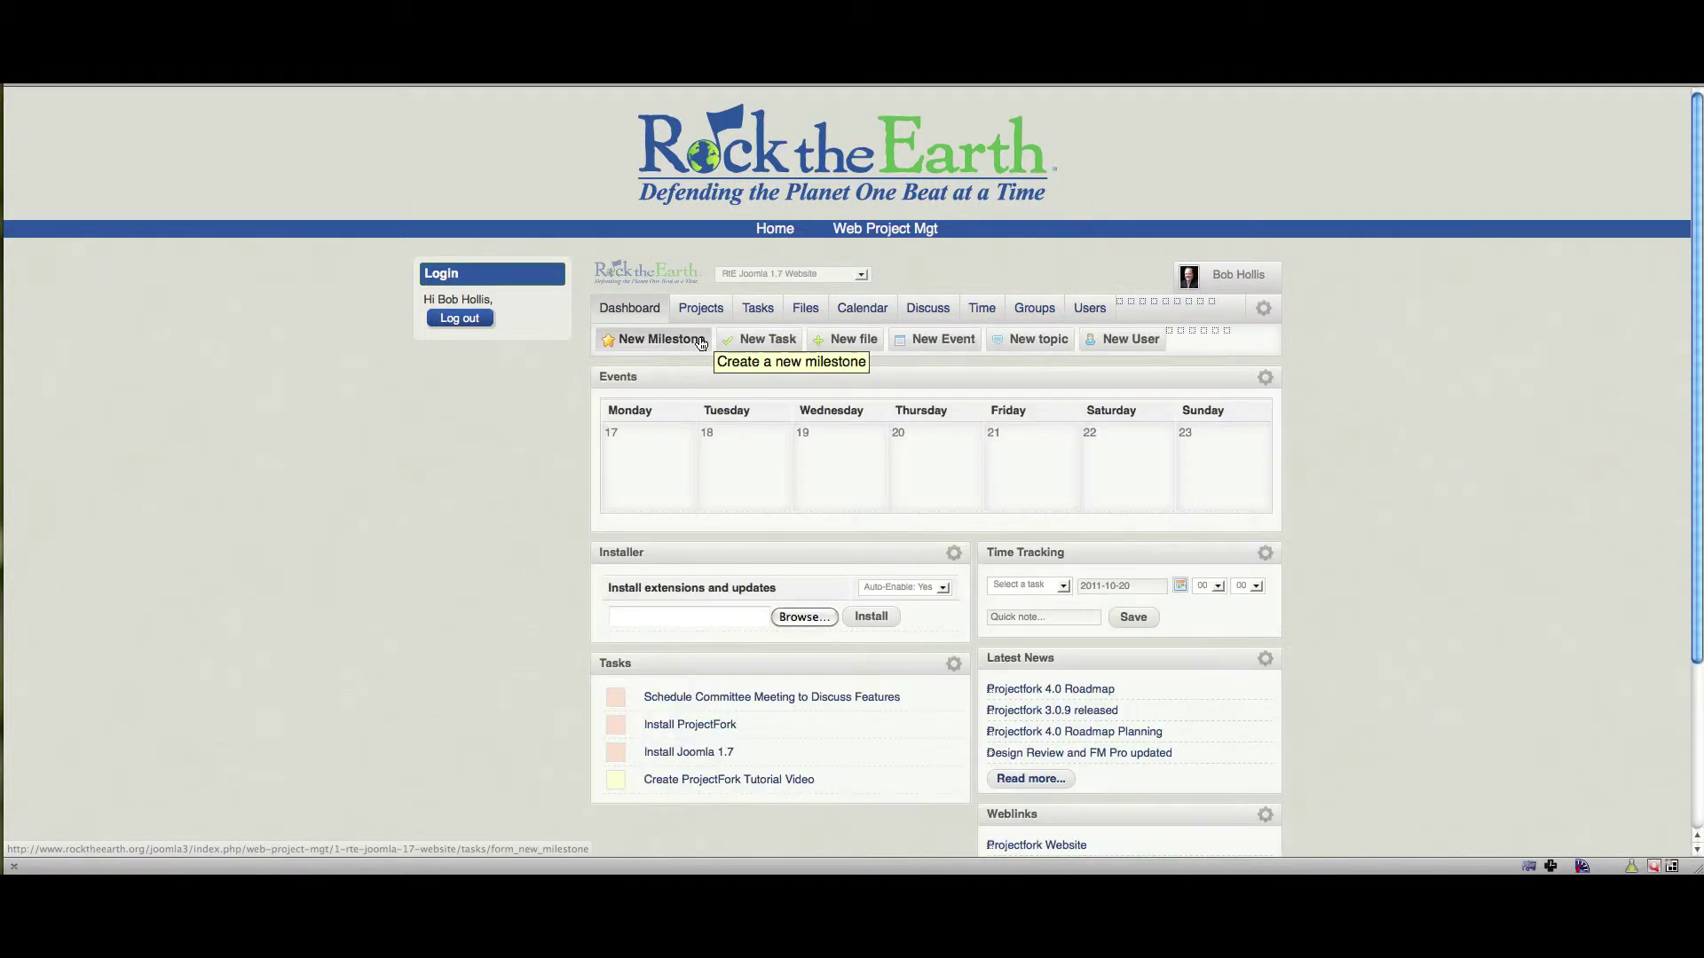
{"action": "mouse_move", "coordinate": [1237, 279]}
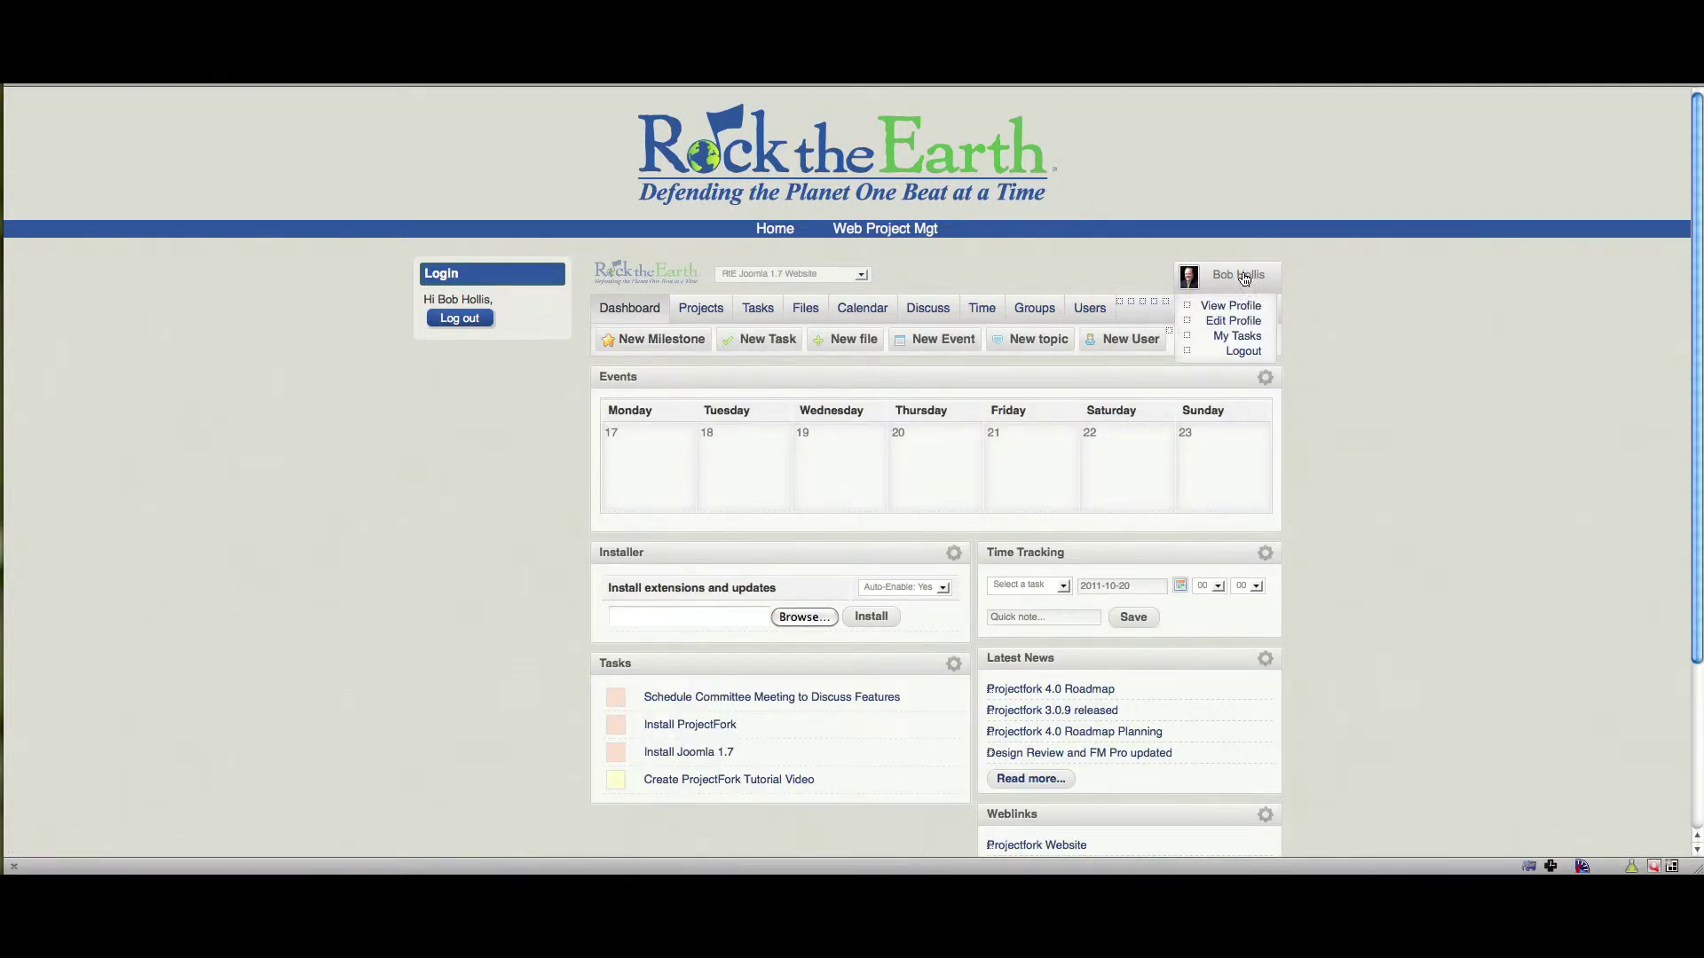
{"action": "left_click", "coordinate": [1237, 337]}
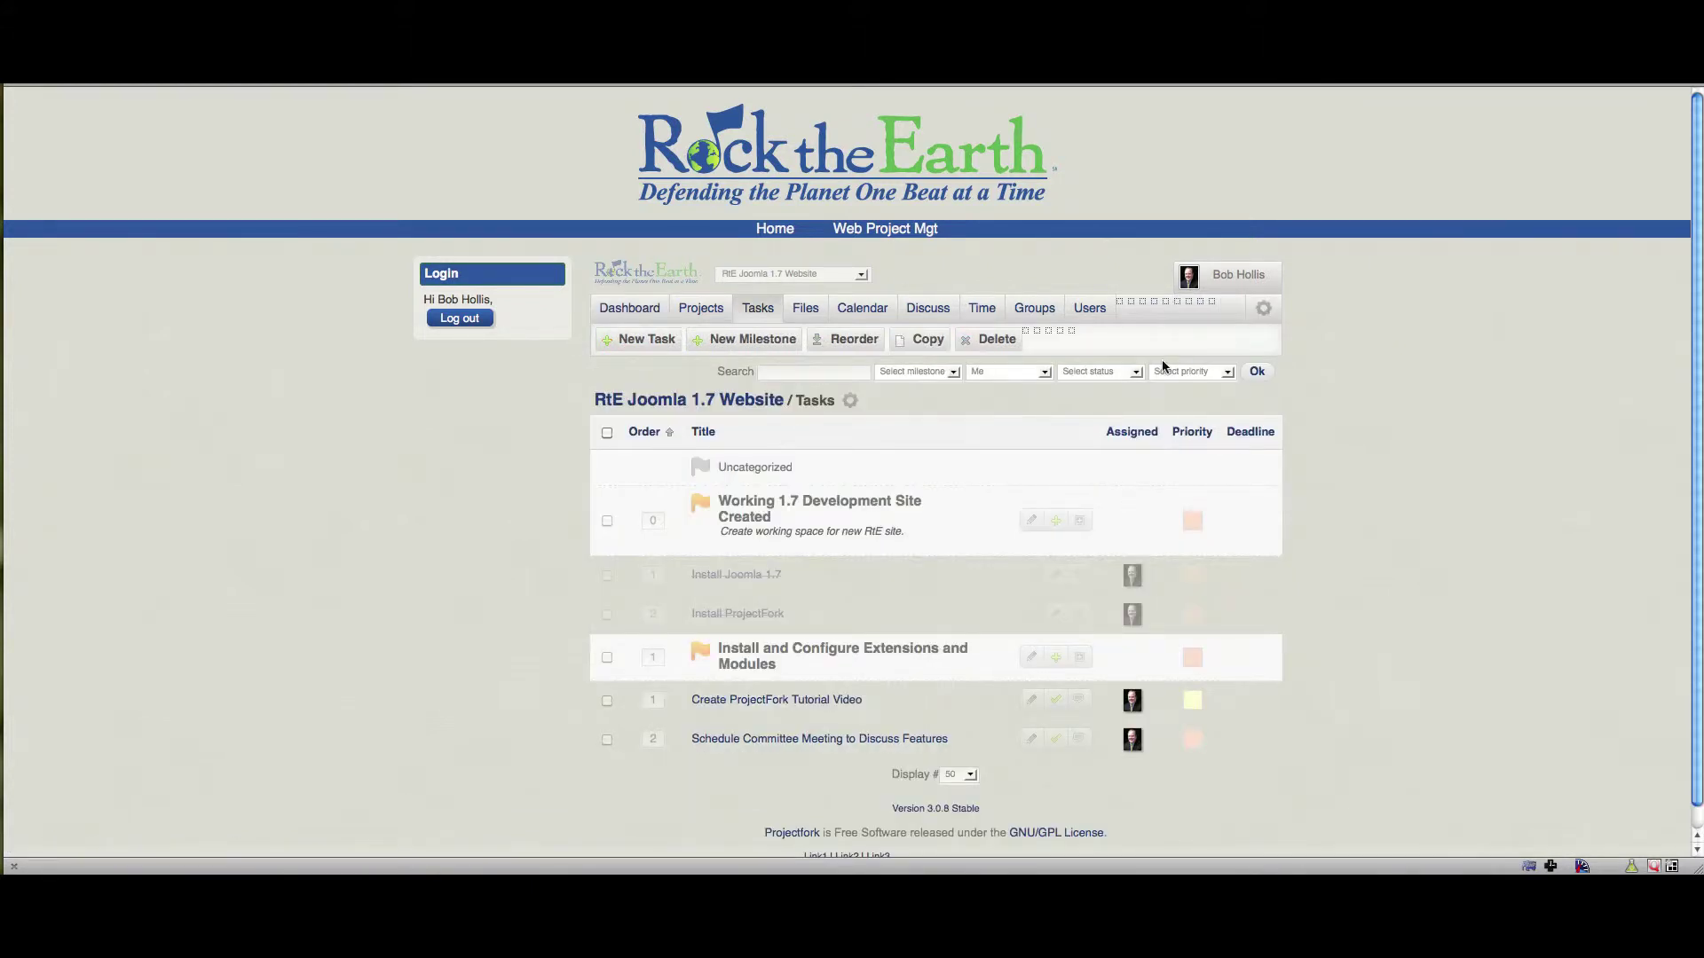
Keep RtE Joomla 1.7 Website as the active project workspace.
{"action": "scroll", "coordinate": [848, 488], "scroll_direction": "down", "scroll_amount": 1}
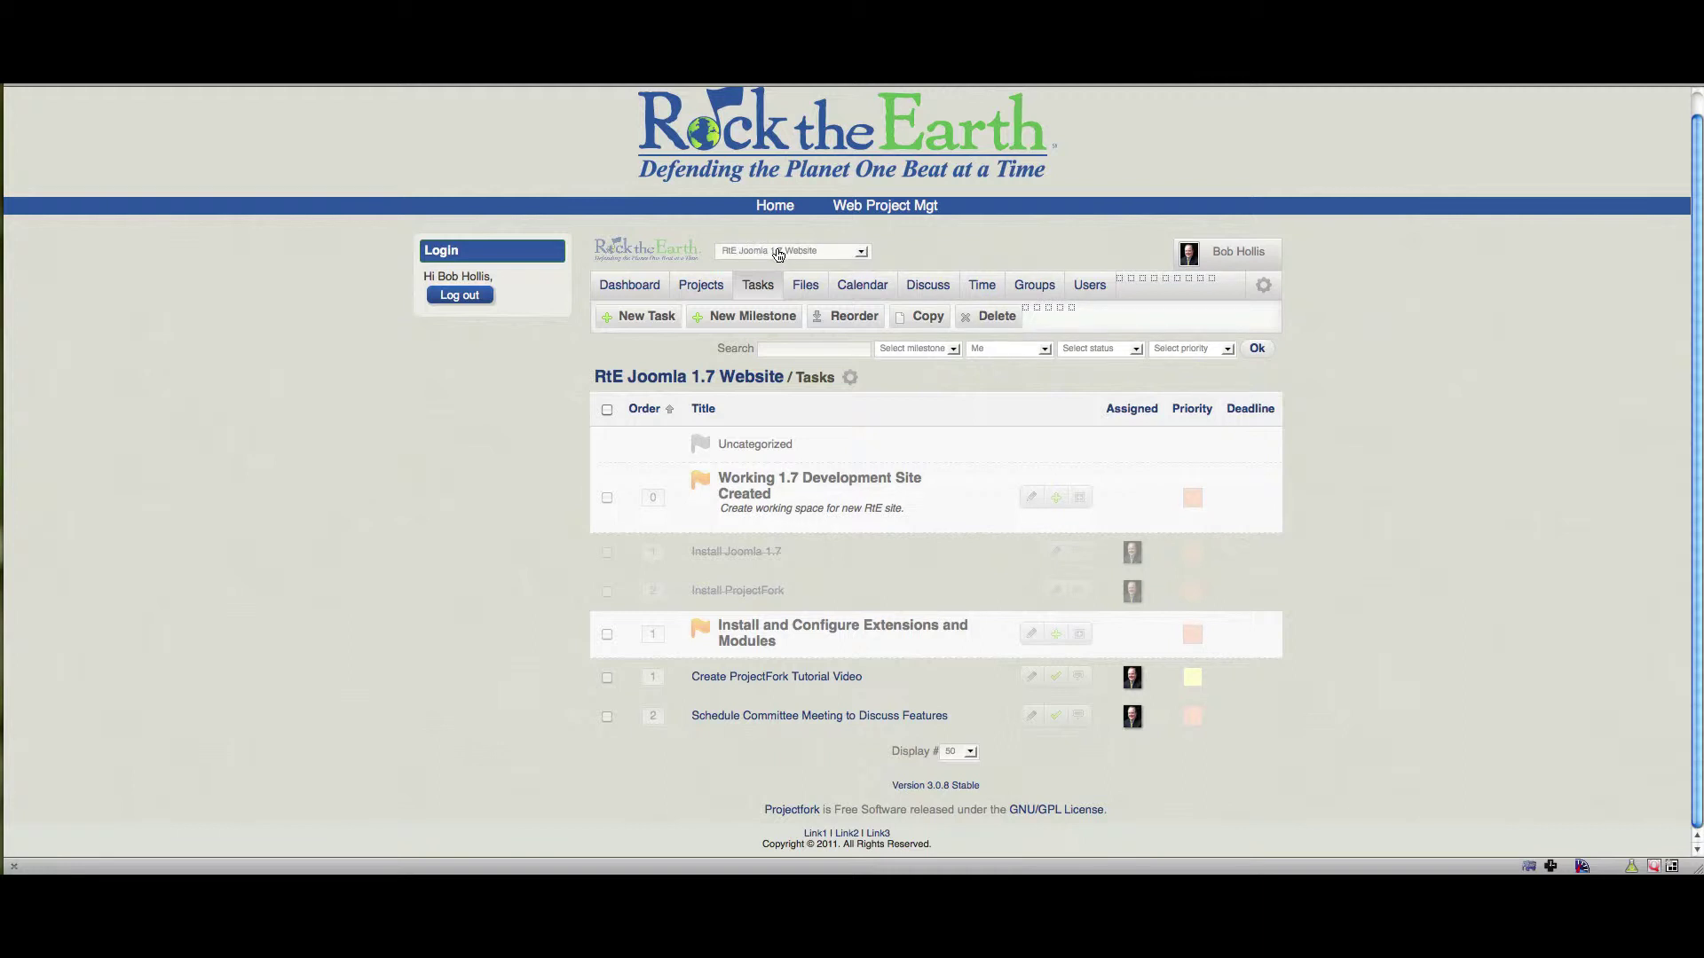
{"action": "left_click", "coordinate": [862, 254]}
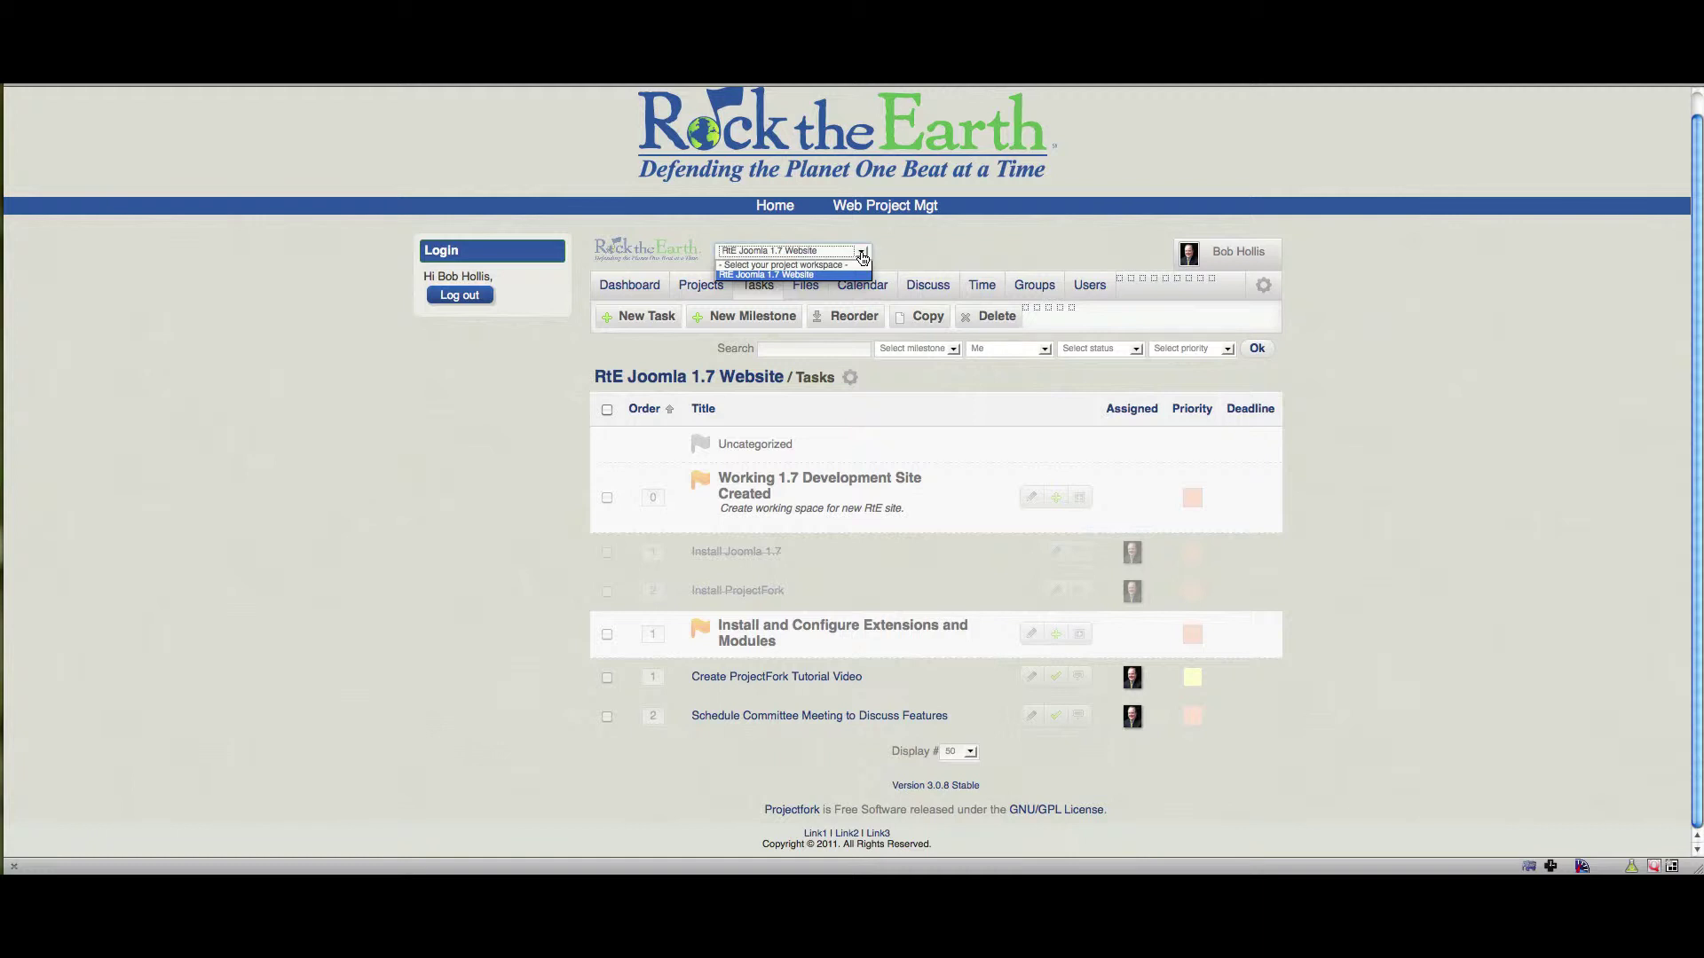
{"action": "left_click", "coordinate": [909, 254]}
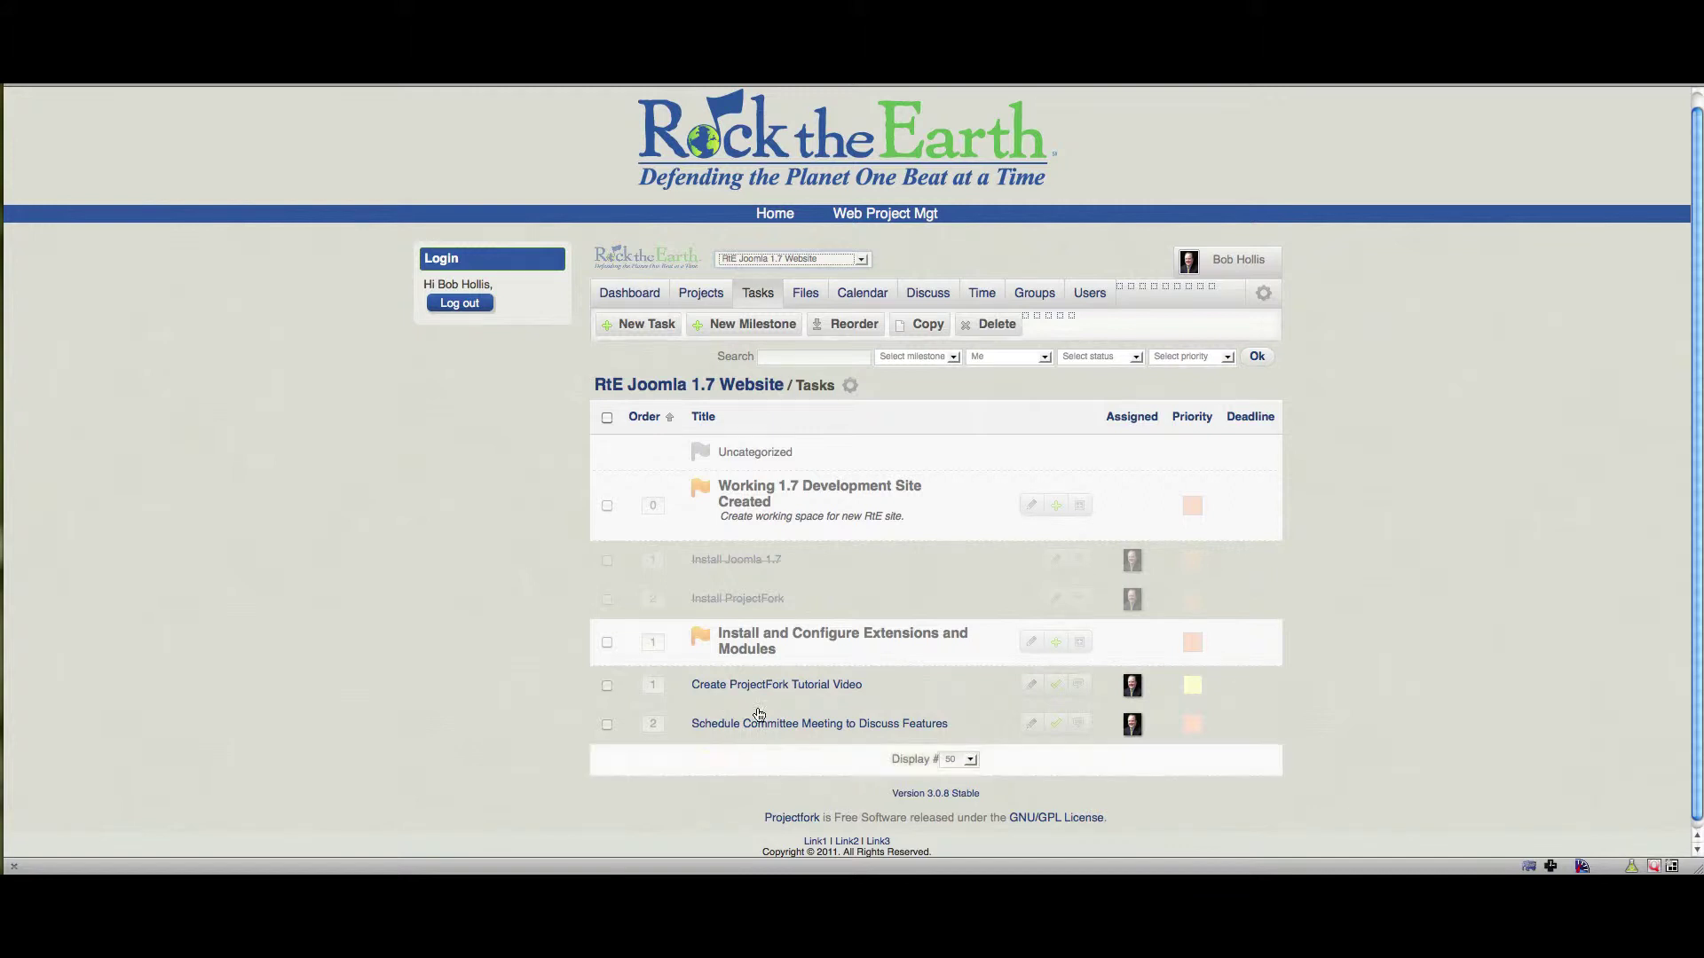
Return to the dashboard and check the Time Tracking task choices without selecting one.
{"action": "left_click", "coordinate": [631, 294]}
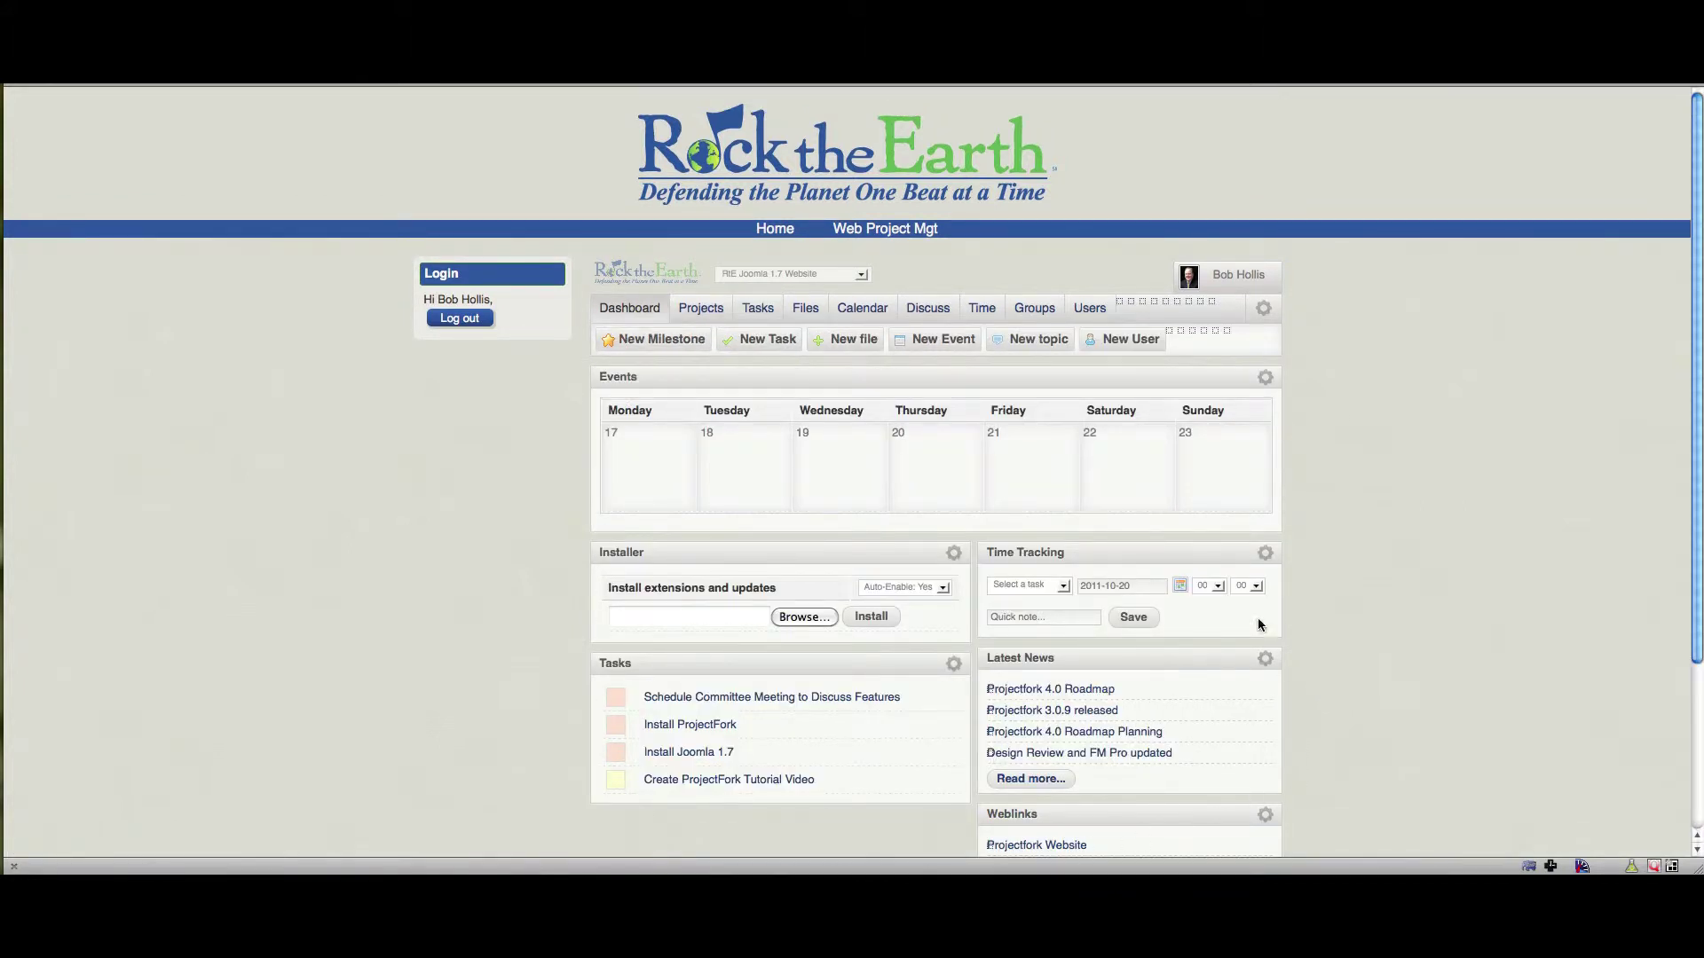
{"action": "left_click", "coordinate": [1064, 587]}
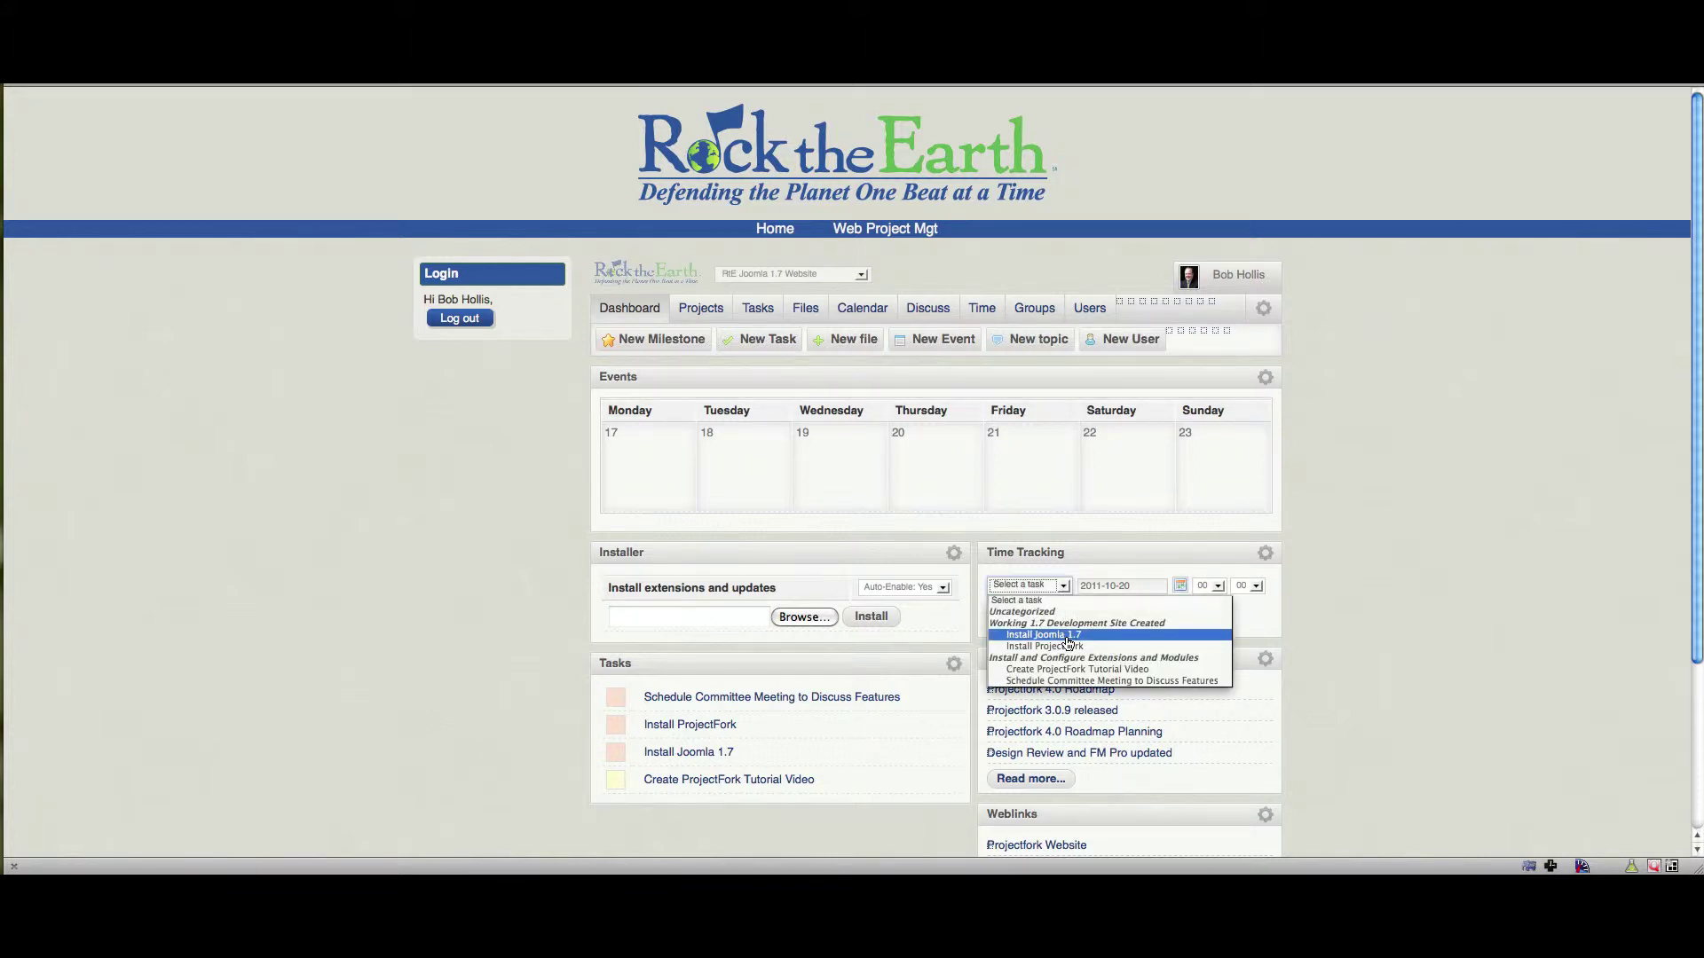
{"action": "left_click", "coordinate": [1327, 569]}
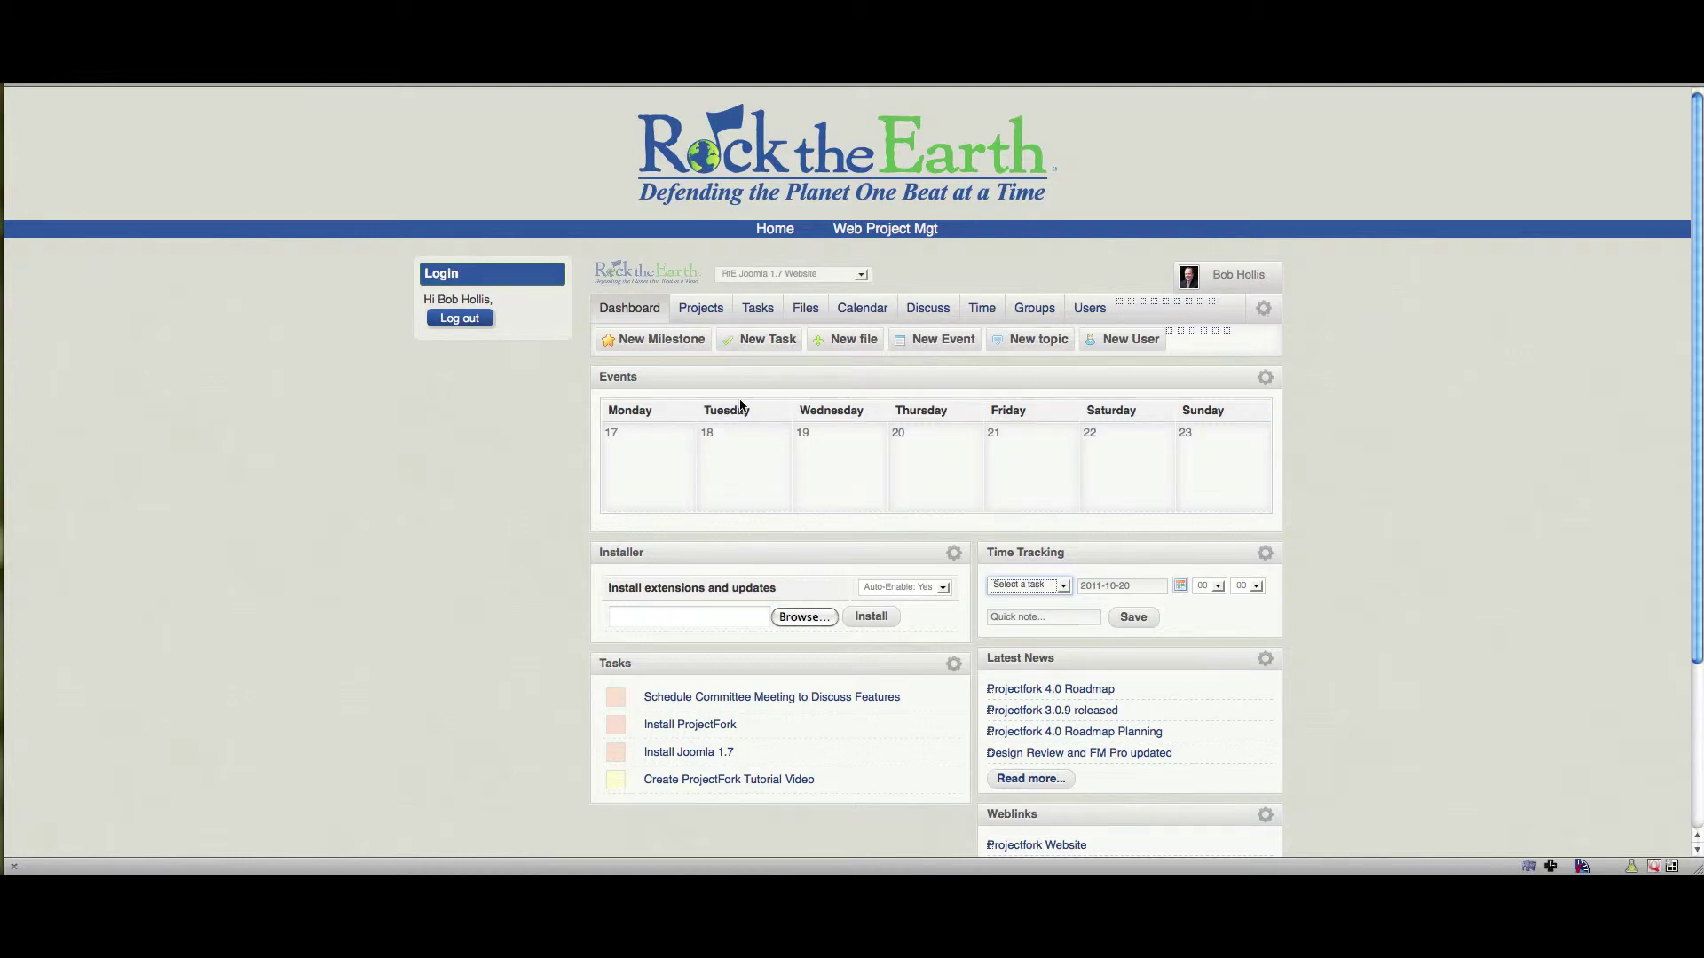
Start a new milestone, view its General information fields, then cancel it unsaved.
{"action": "left_click", "coordinate": [656, 342]}
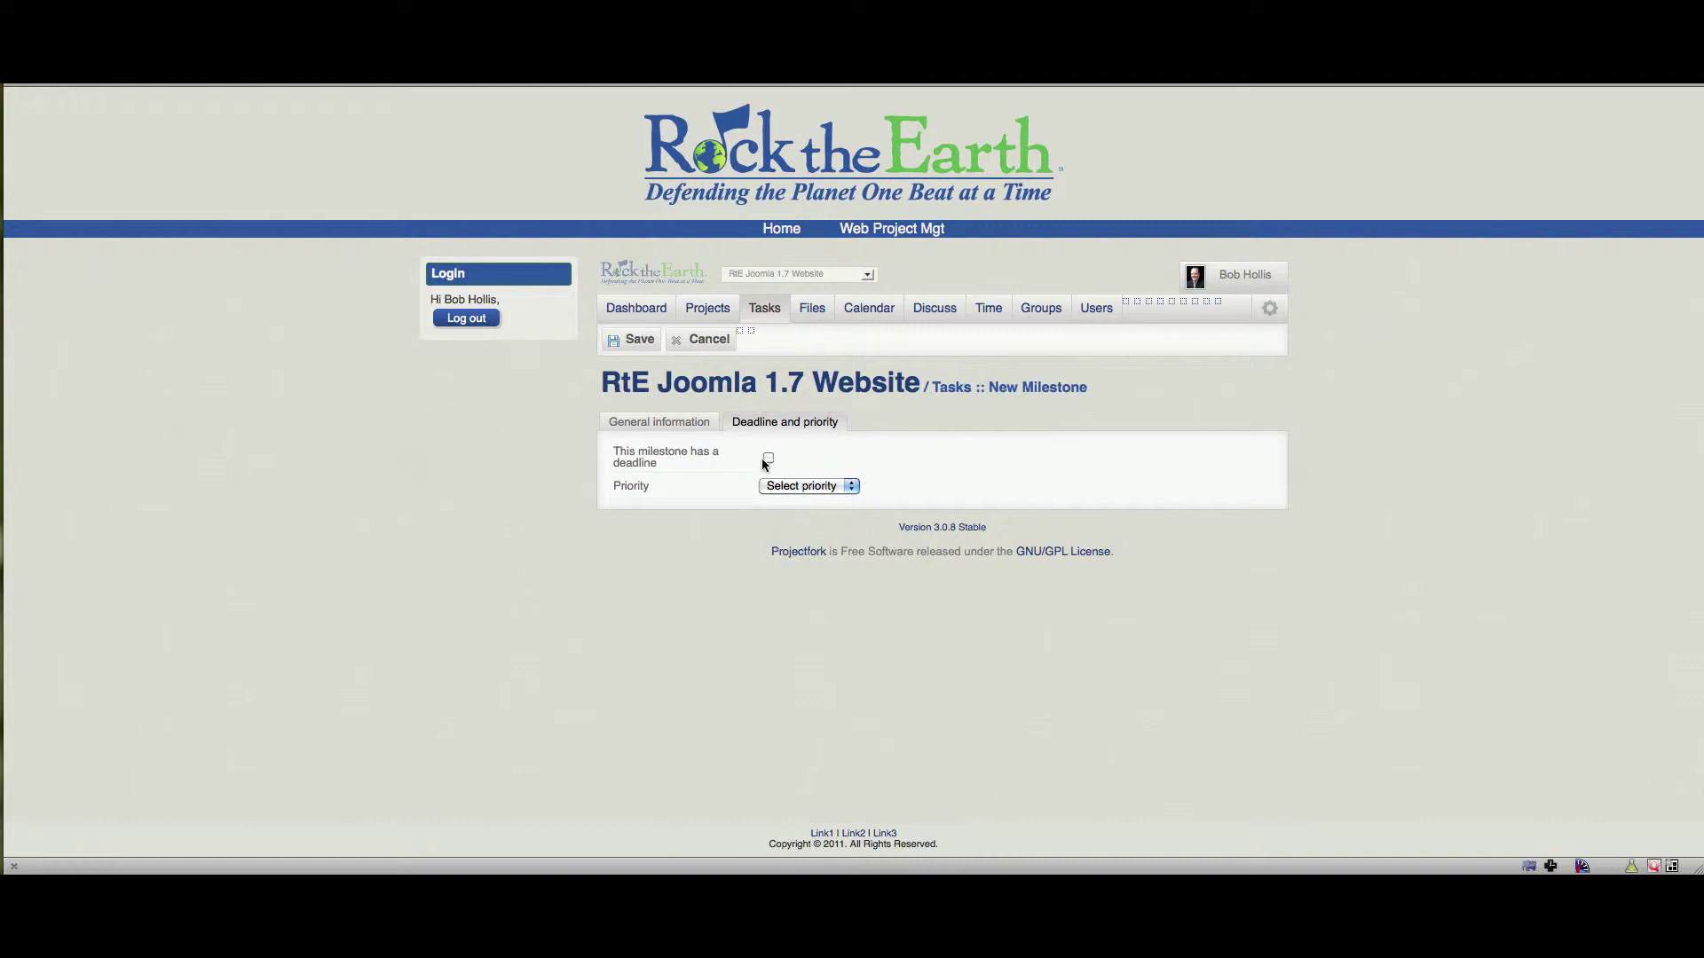
{"action": "left_click", "coordinate": [675, 424]}
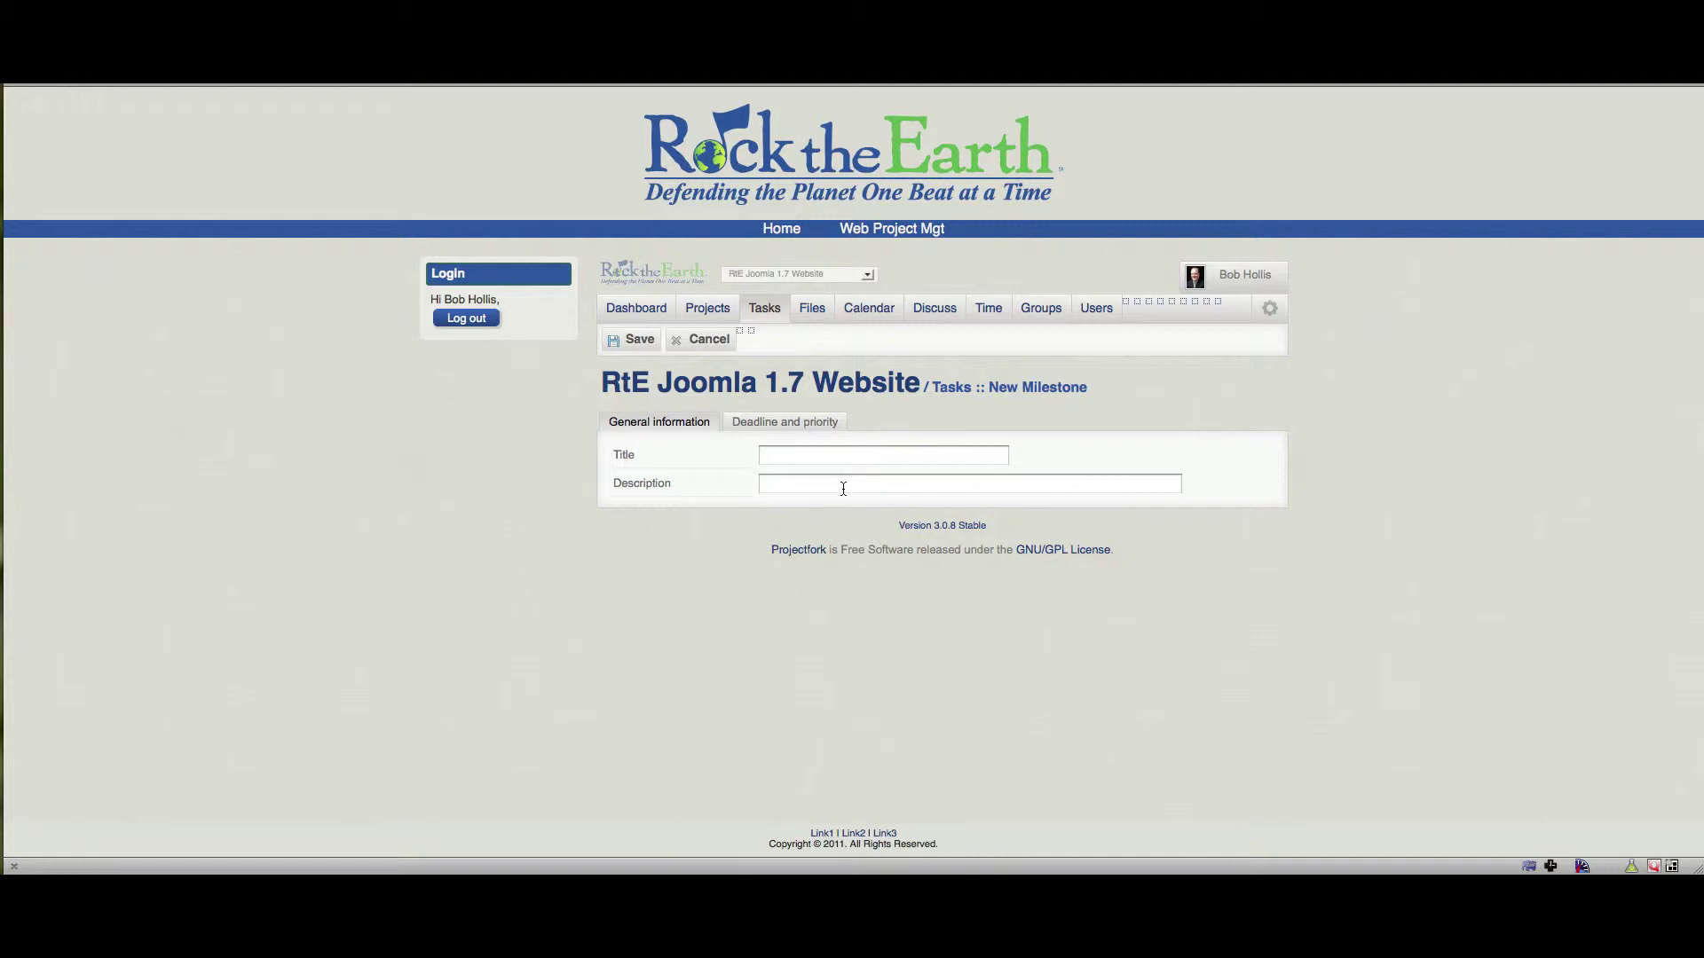
{"action": "left_click", "coordinate": [704, 340]}
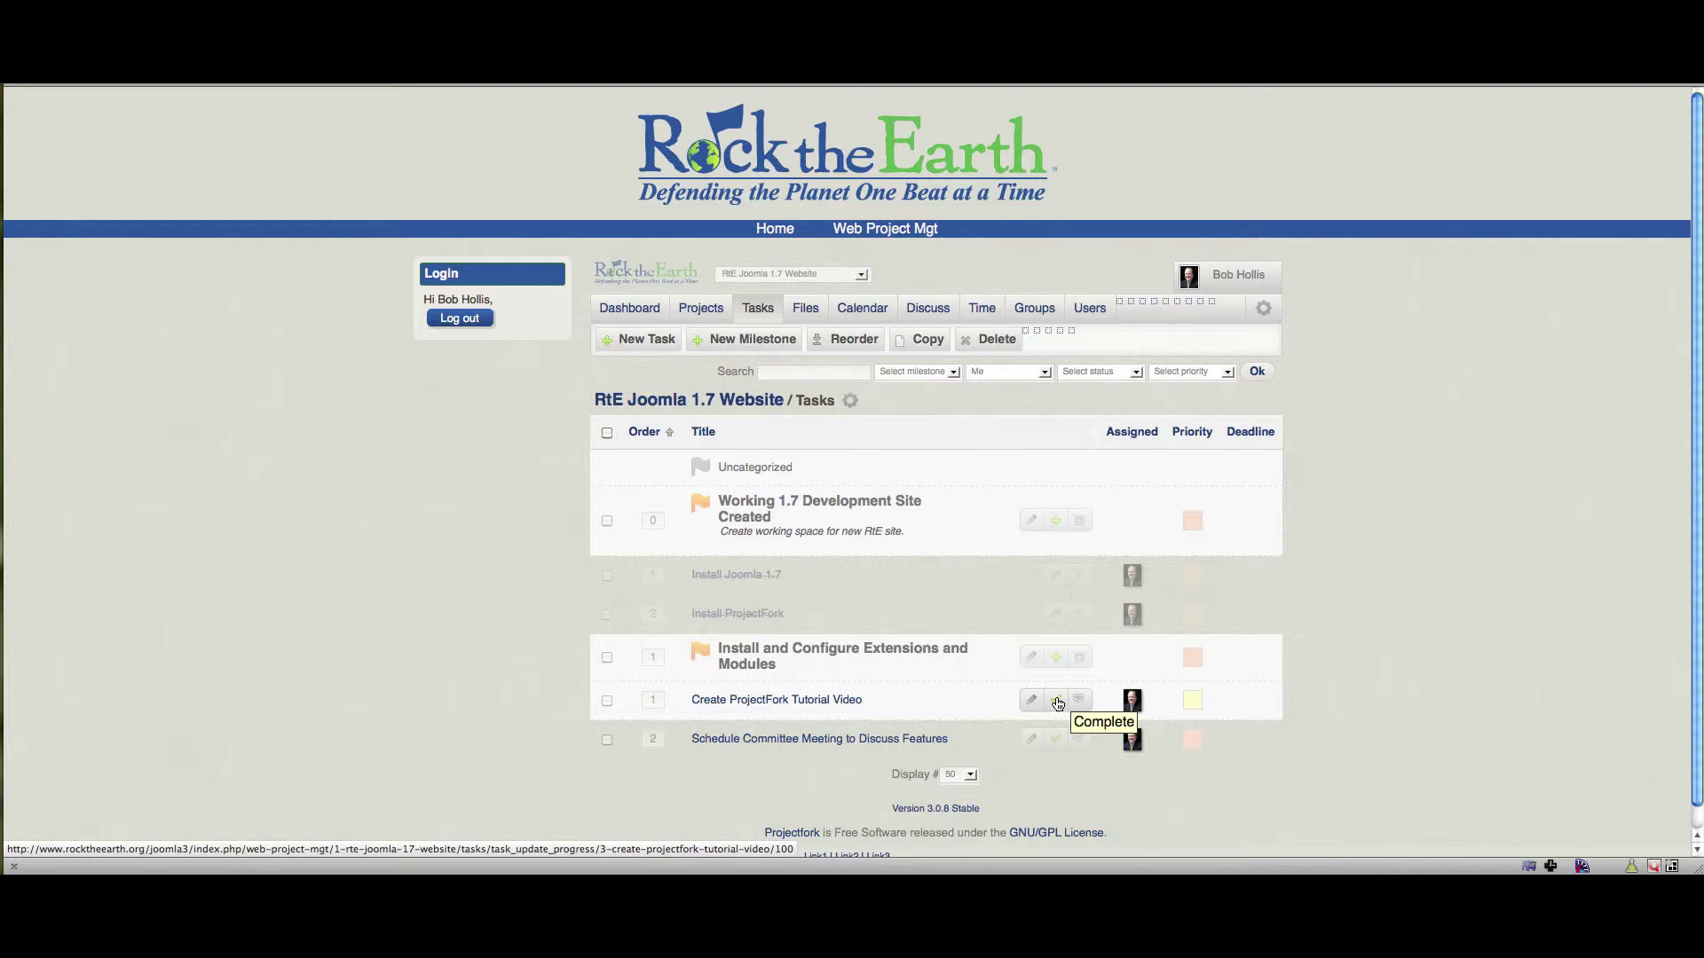
Mark the 'Create ProjectFork Tutorial Video' task complete from the Tasks list.
{"action": "left_click", "coordinate": [1058, 702]}
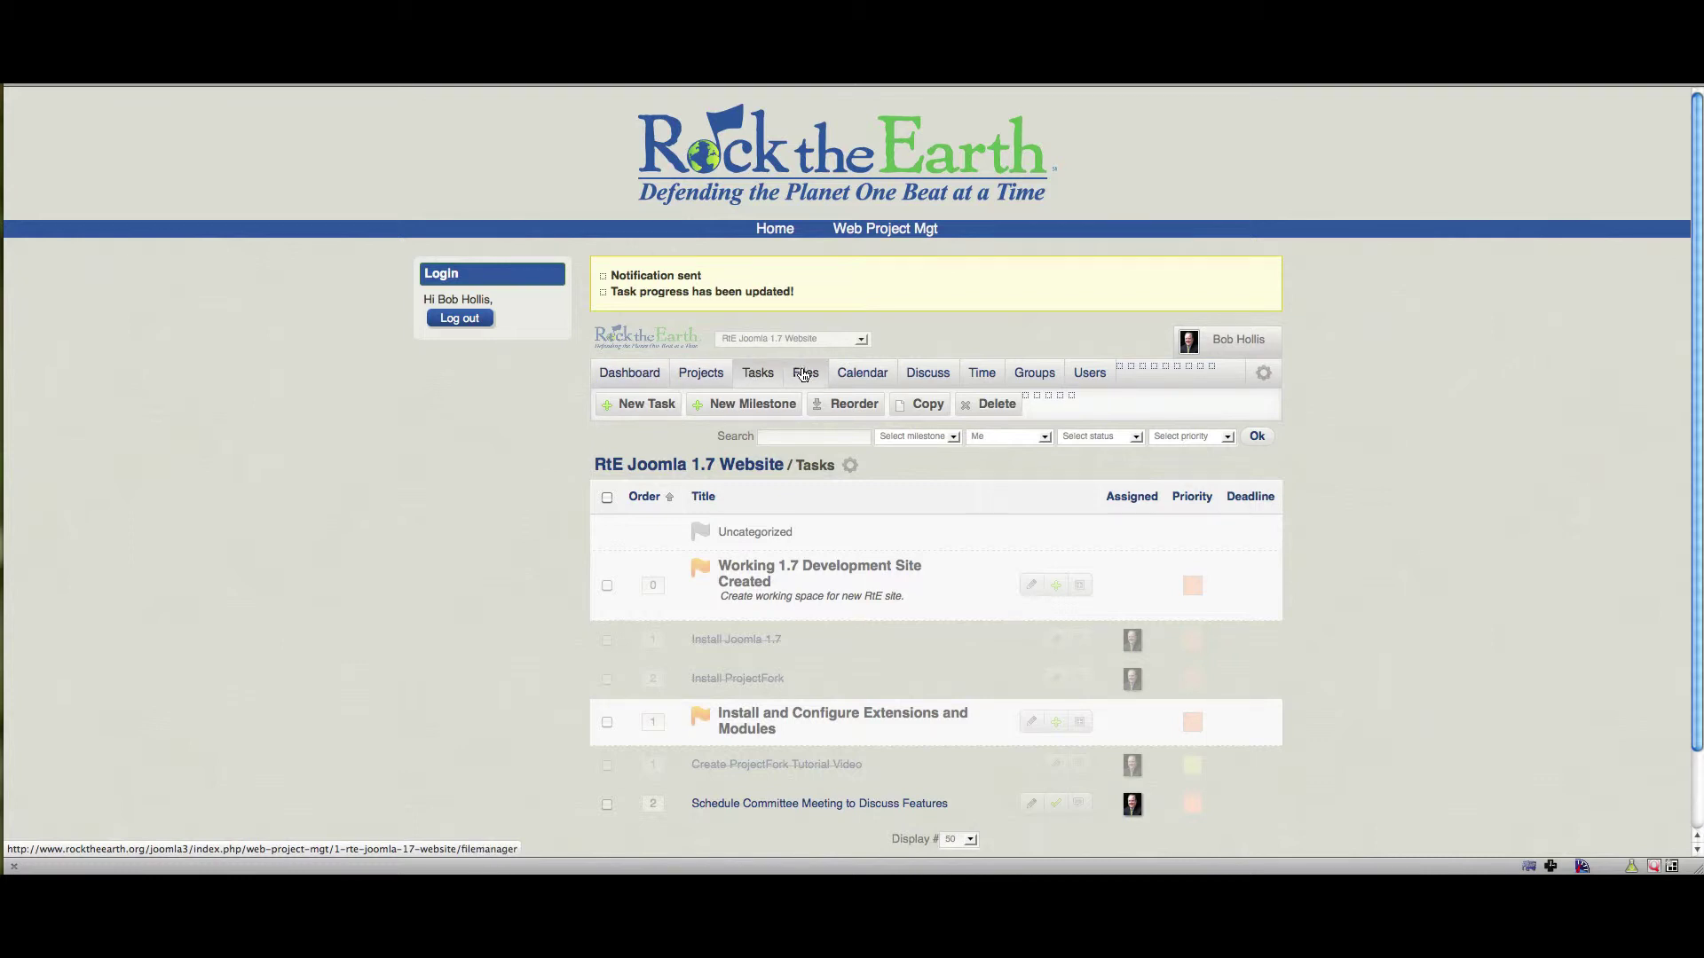
Start a new folder in the project Files with the title 'Web Graphic files'.
{"action": "left_click", "coordinate": [803, 373]}
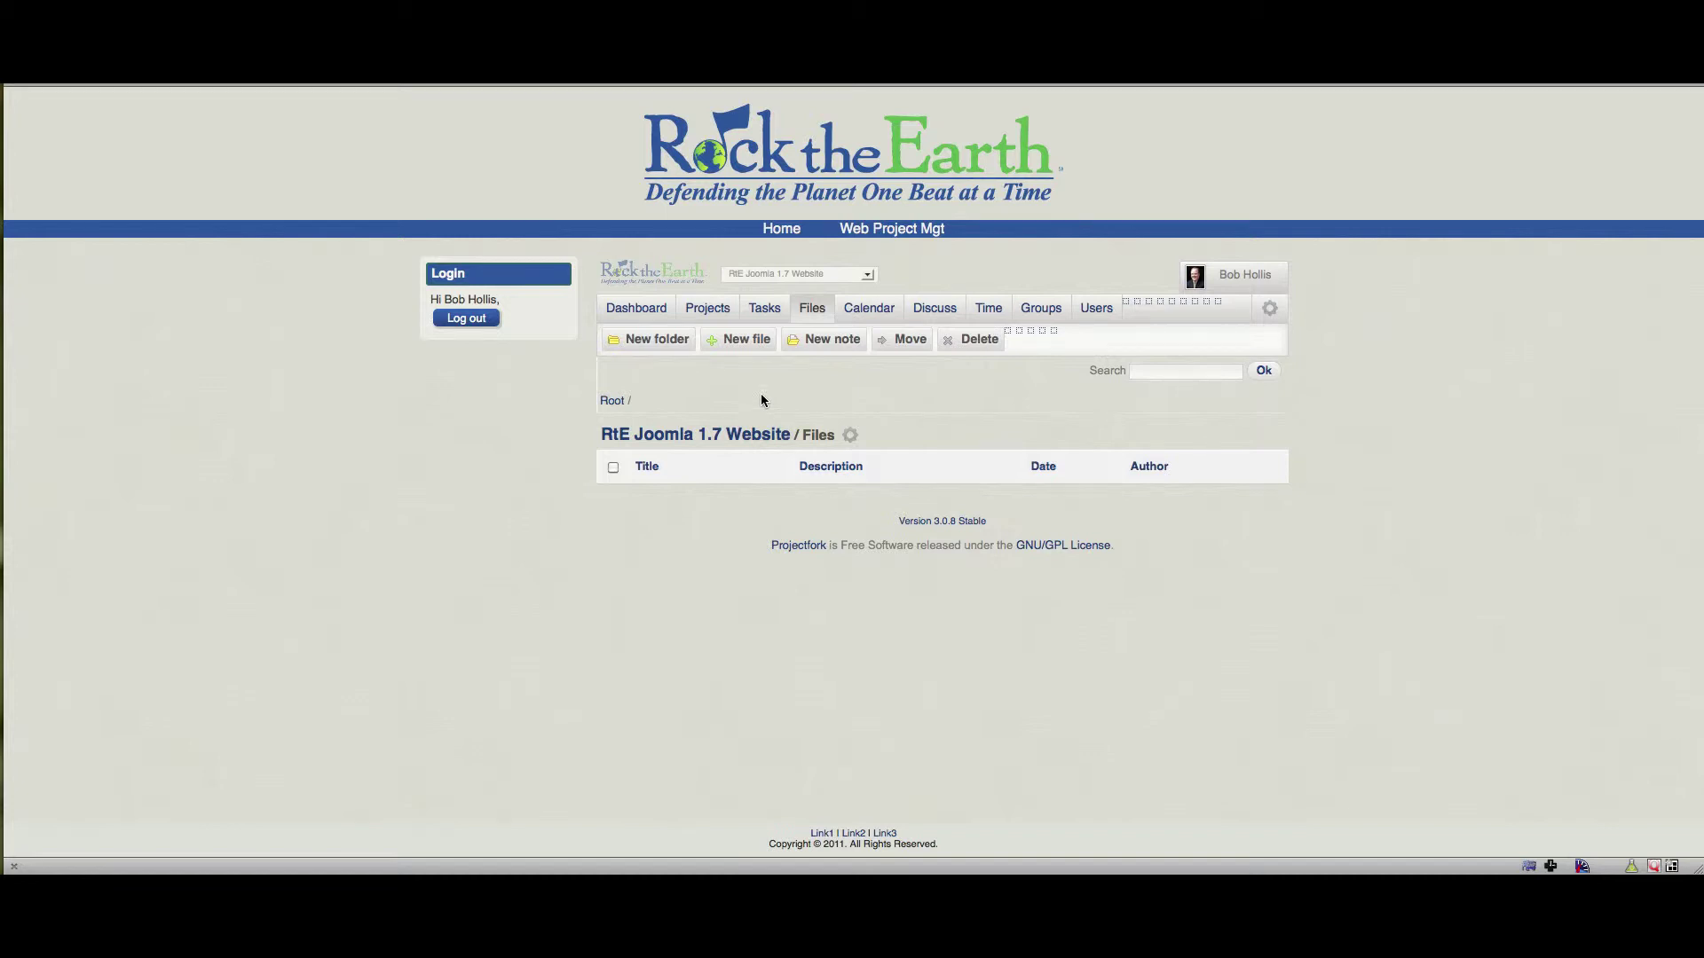
{"action": "left_click", "coordinate": [665, 343]}
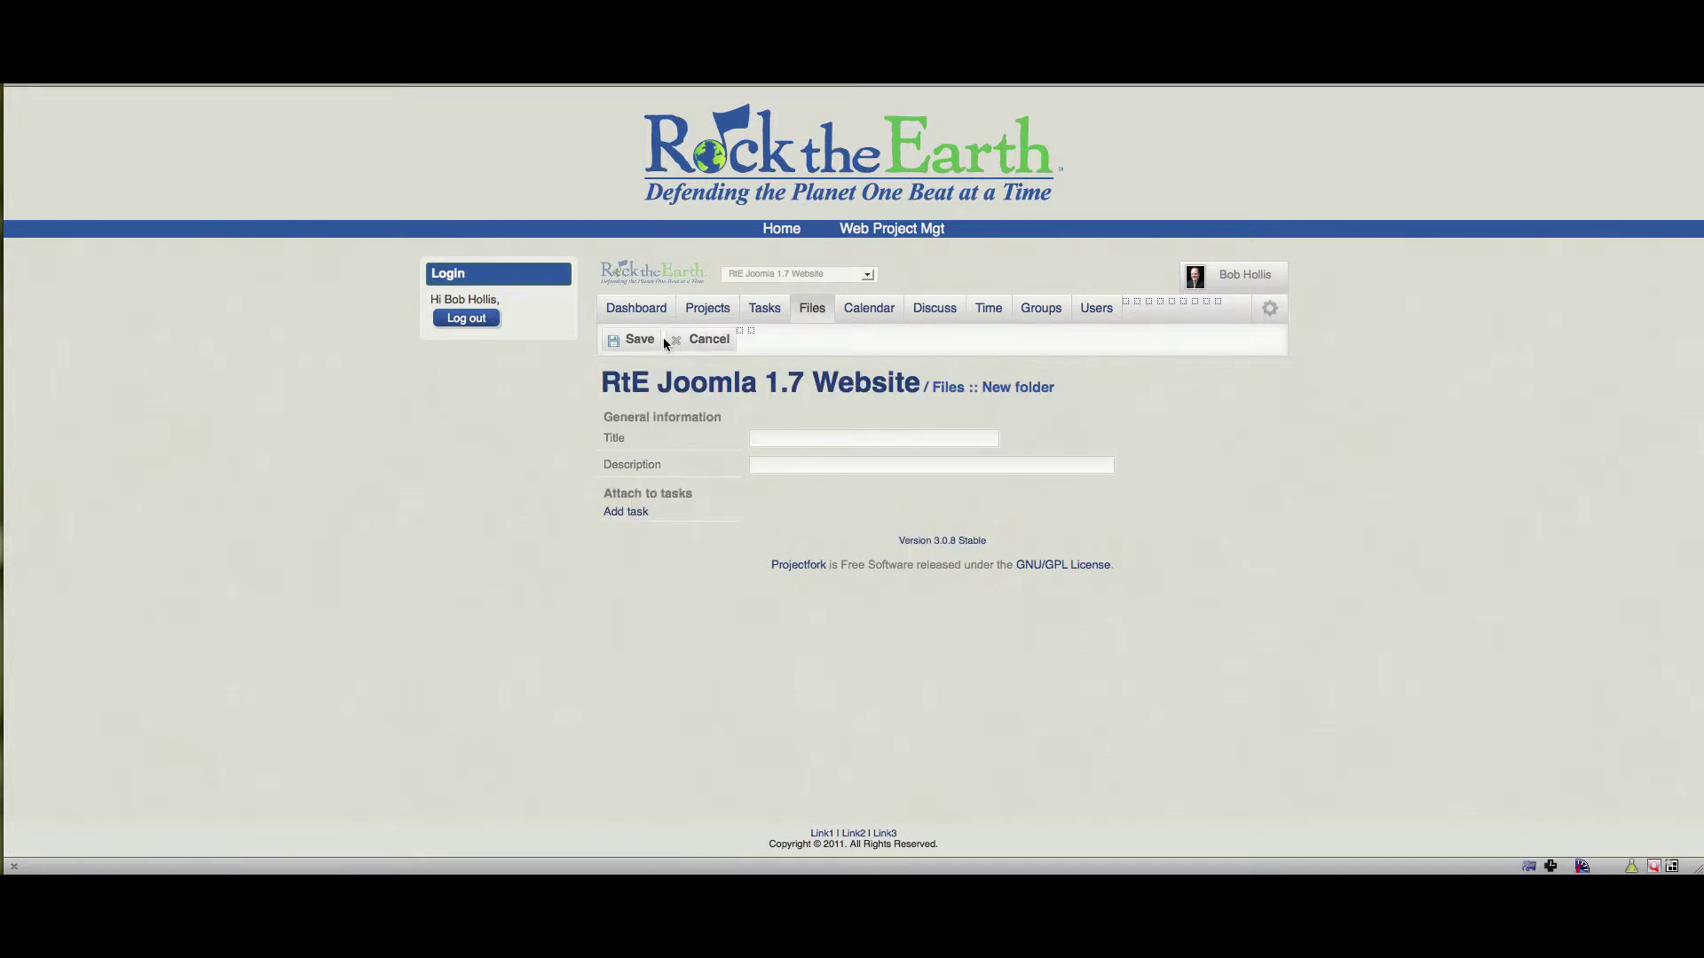
{"action": "left_click", "coordinate": [820, 441]}
{"action": "type", "text": "Web Gr"}
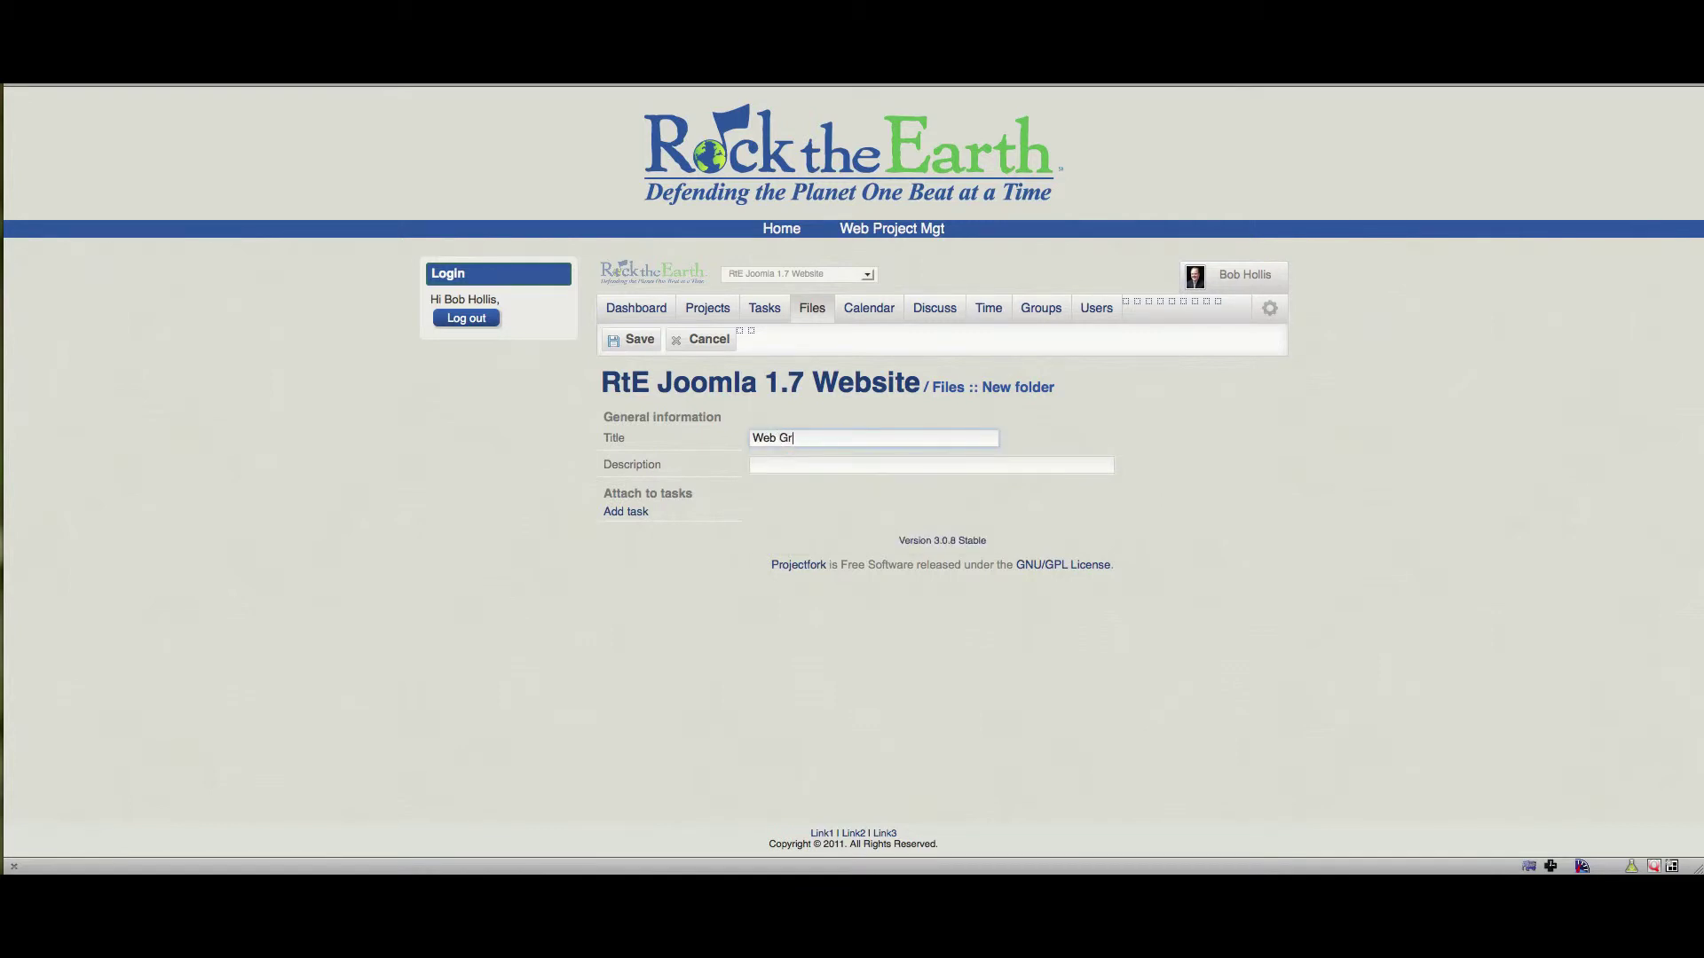
{"action": "type", "text": "aphic files"}
{"action": "left_click", "coordinate": [803, 466]}
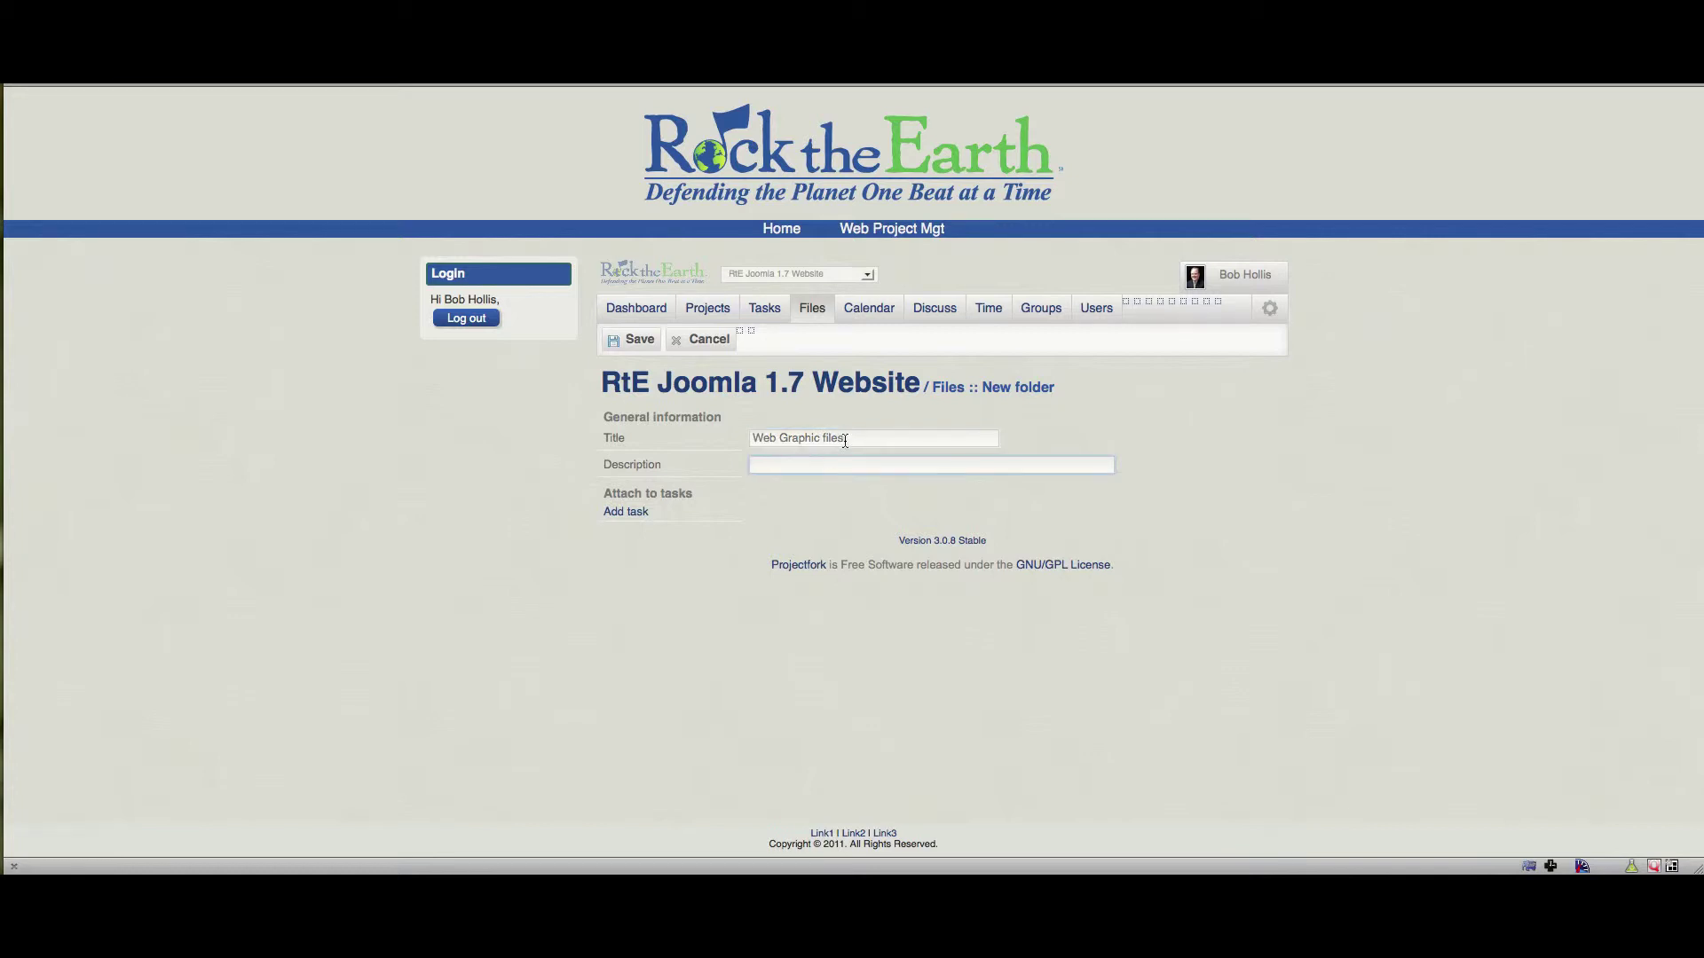
Copy the title into the description, capitalize 'Files' in both fields, and save the folder.
{"action": "left_click_drag", "start_coordinate": [845, 440], "coordinate": [759, 438]}
{"action": "key", "text": "ctrl+c"}
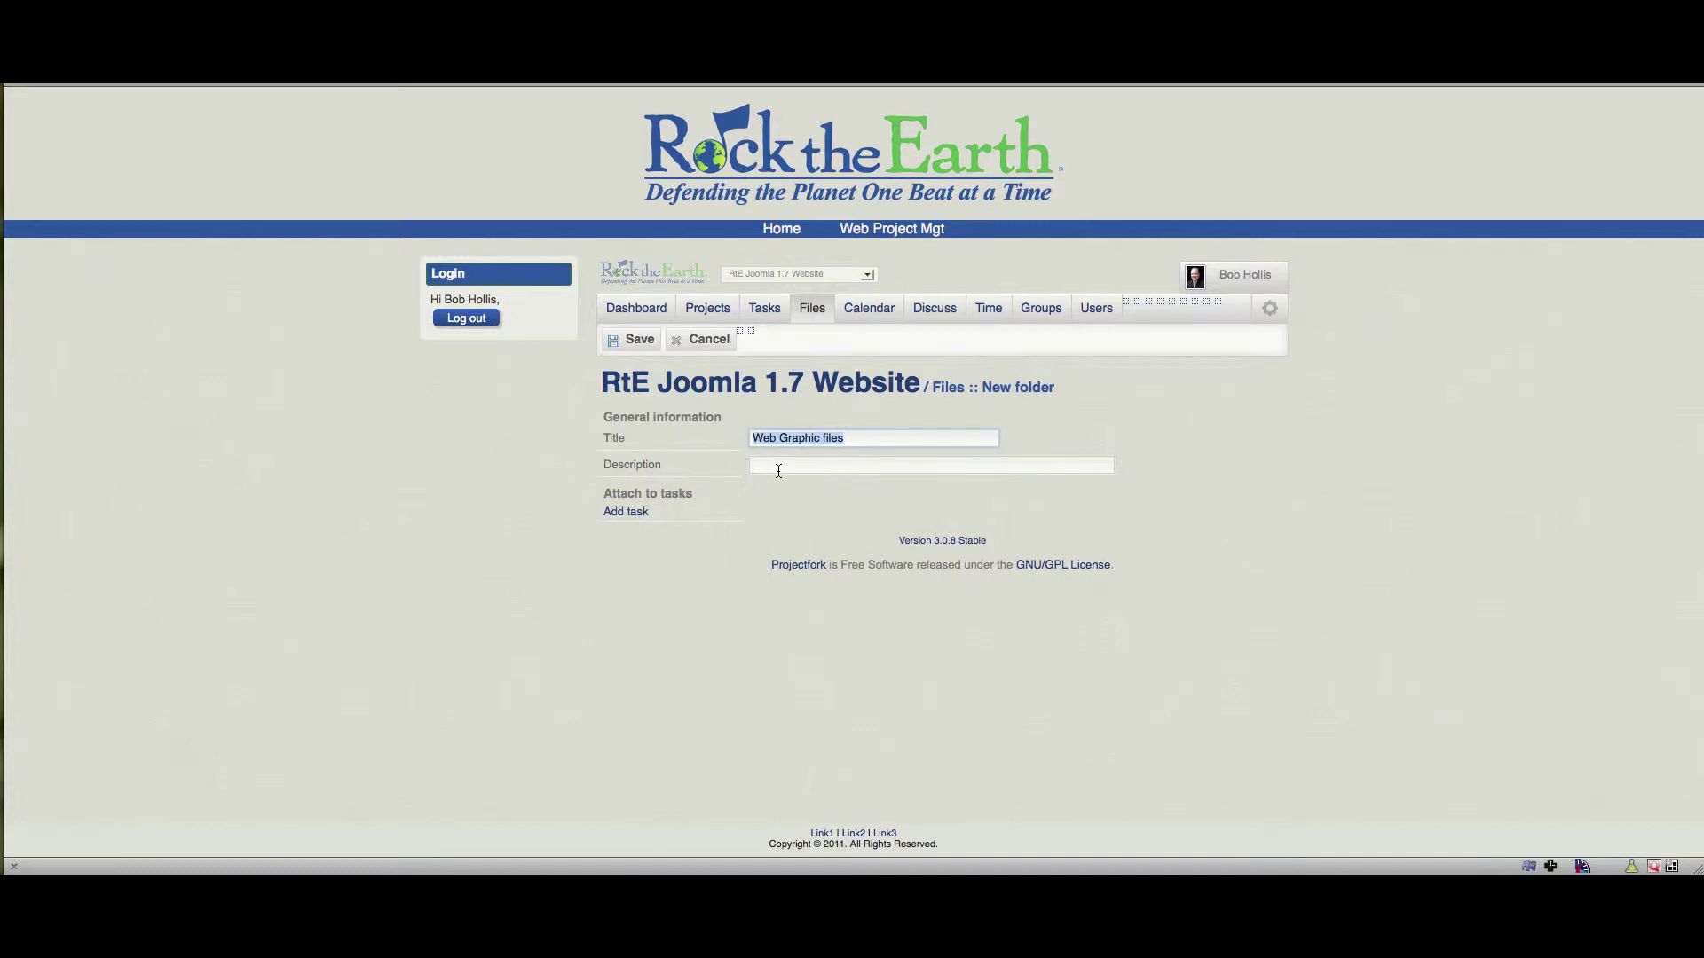
{"action": "left_click", "coordinate": [781, 471]}
{"action": "key", "text": "ctrl+v"}
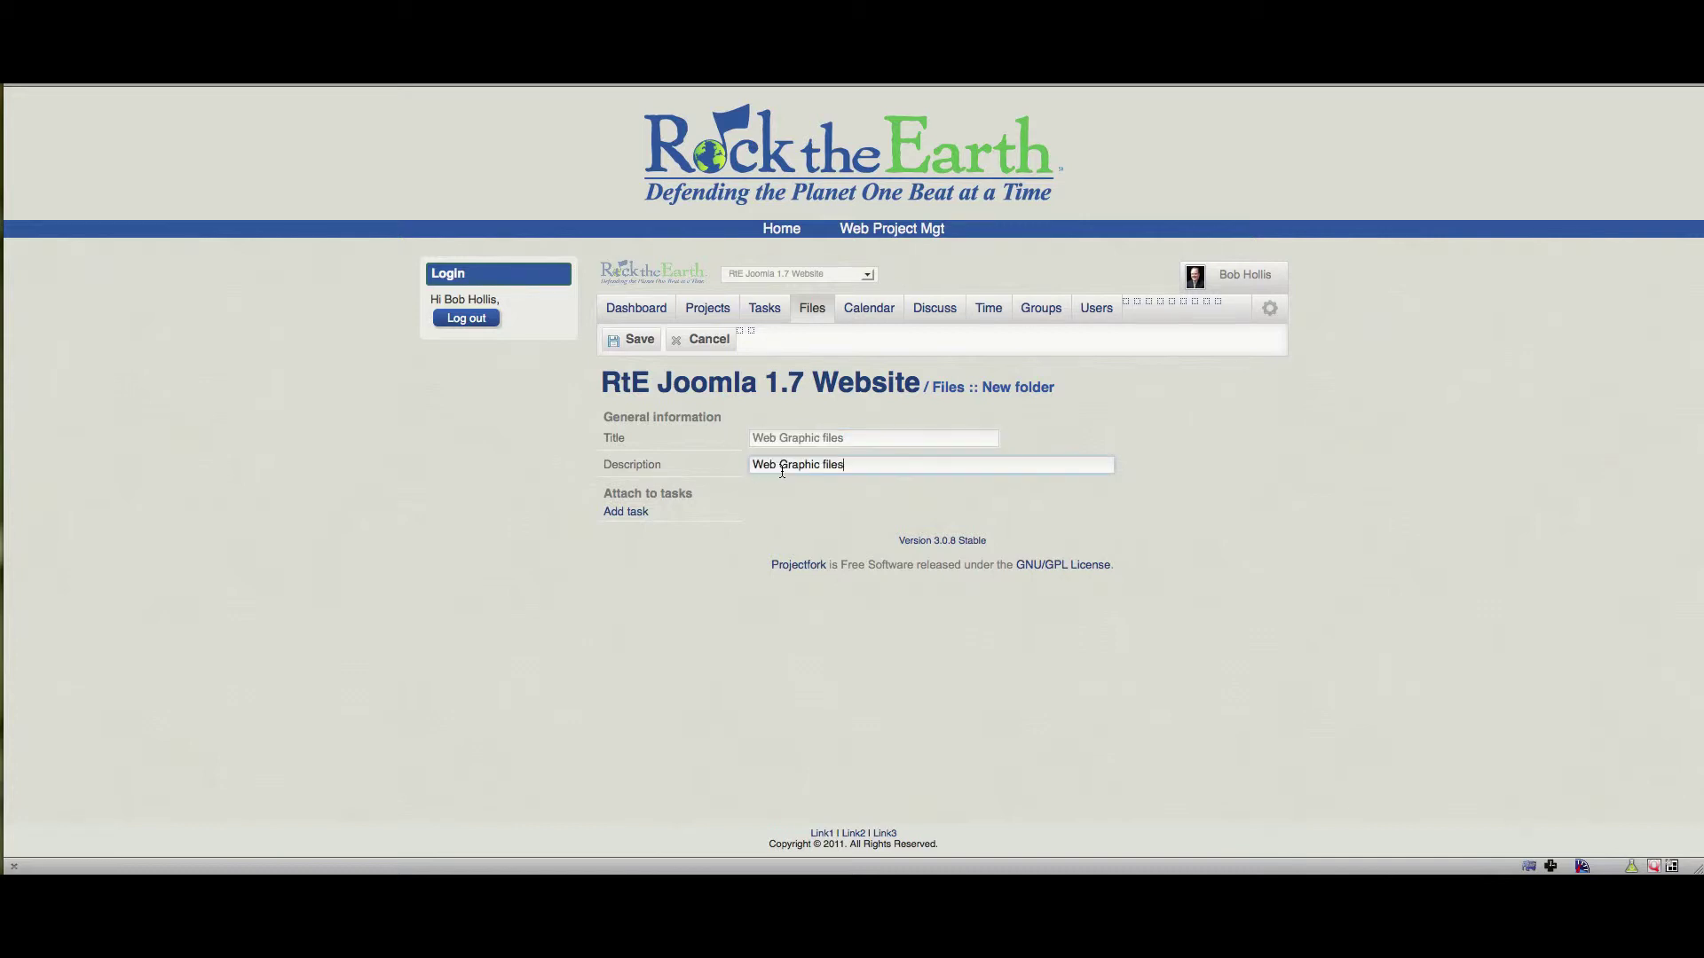
{"action": "left_click", "coordinate": [824, 467]}
{"action": "key", "text": "Delete"}
{"action": "type", "text": "F"}
{"action": "left_click", "coordinate": [825, 439]}
{"action": "key", "text": "Delete"}
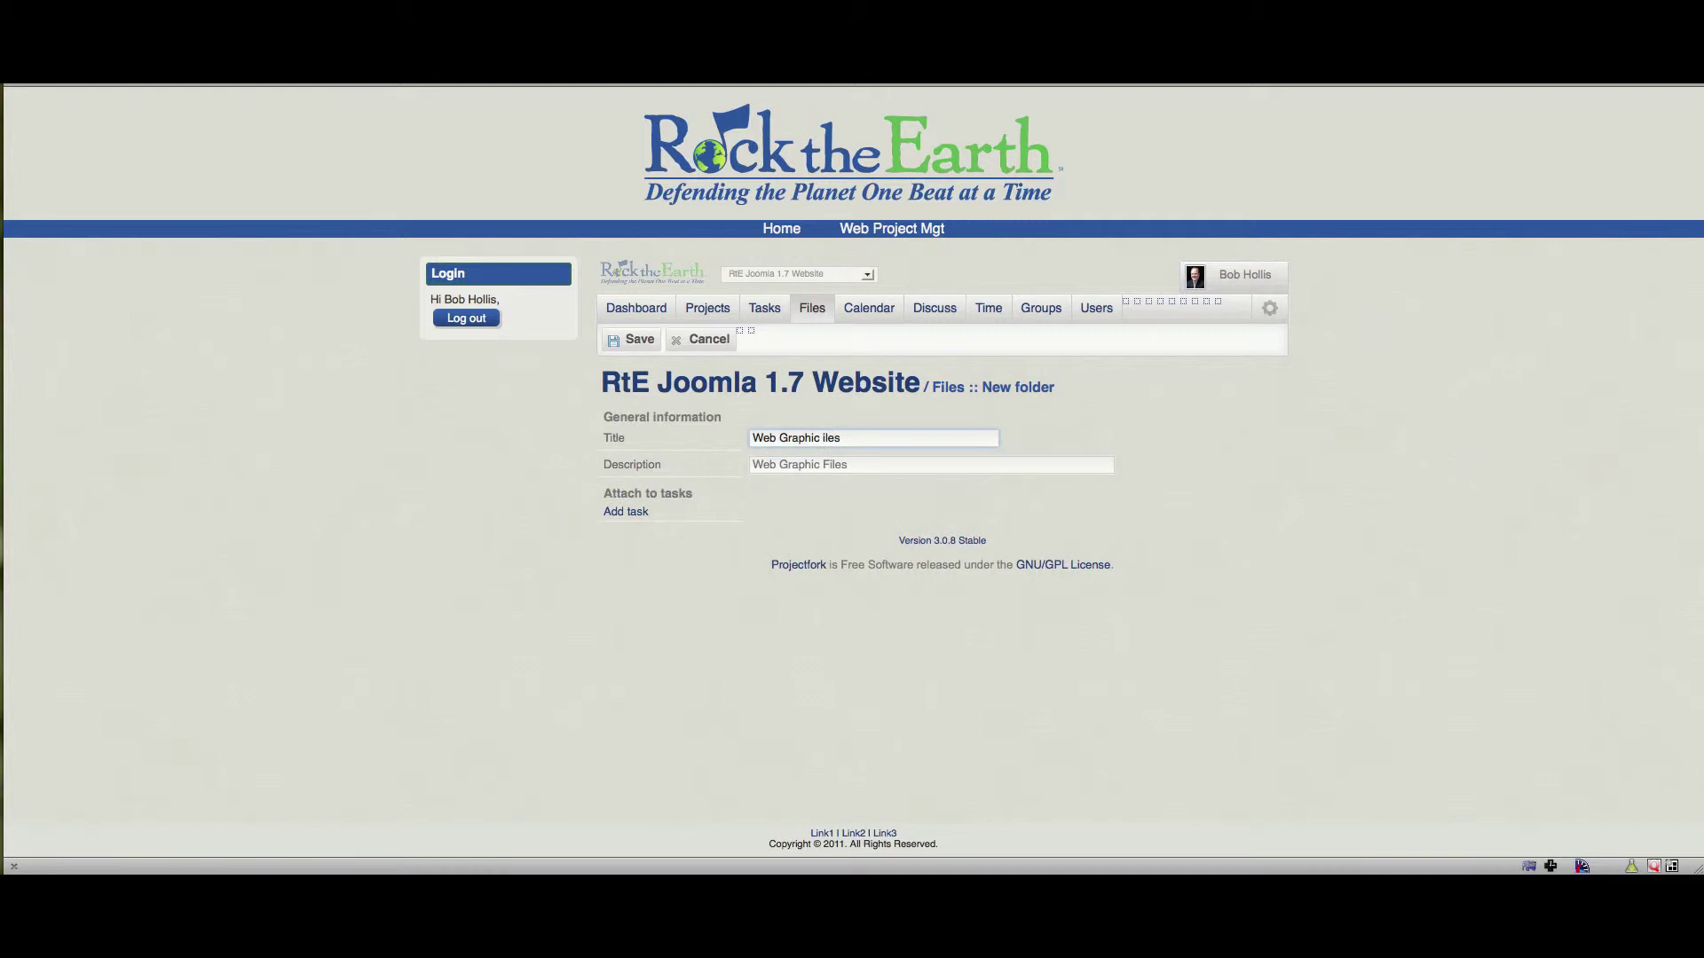
{"action": "type", "text": "F"}
{"action": "left_click", "coordinate": [641, 339]}
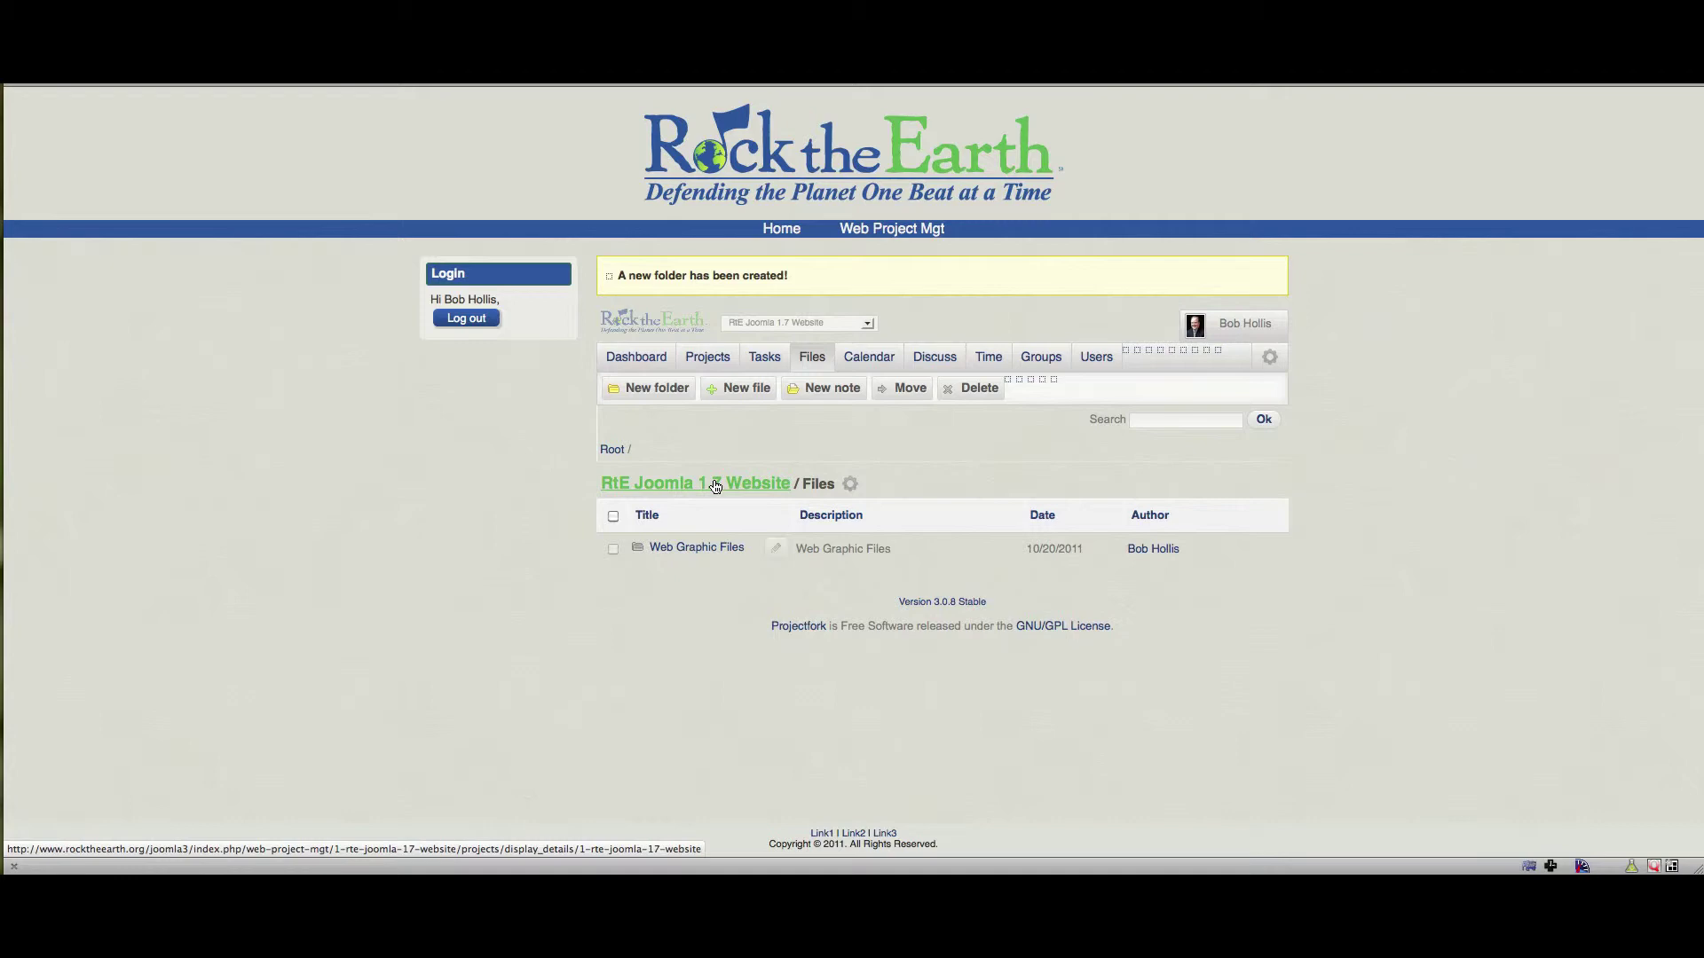
{"action": "left_click", "coordinate": [715, 485]}
{"action": "scroll", "coordinate": [503, 482], "scroll_direction": "down", "scroll_amount": 1}
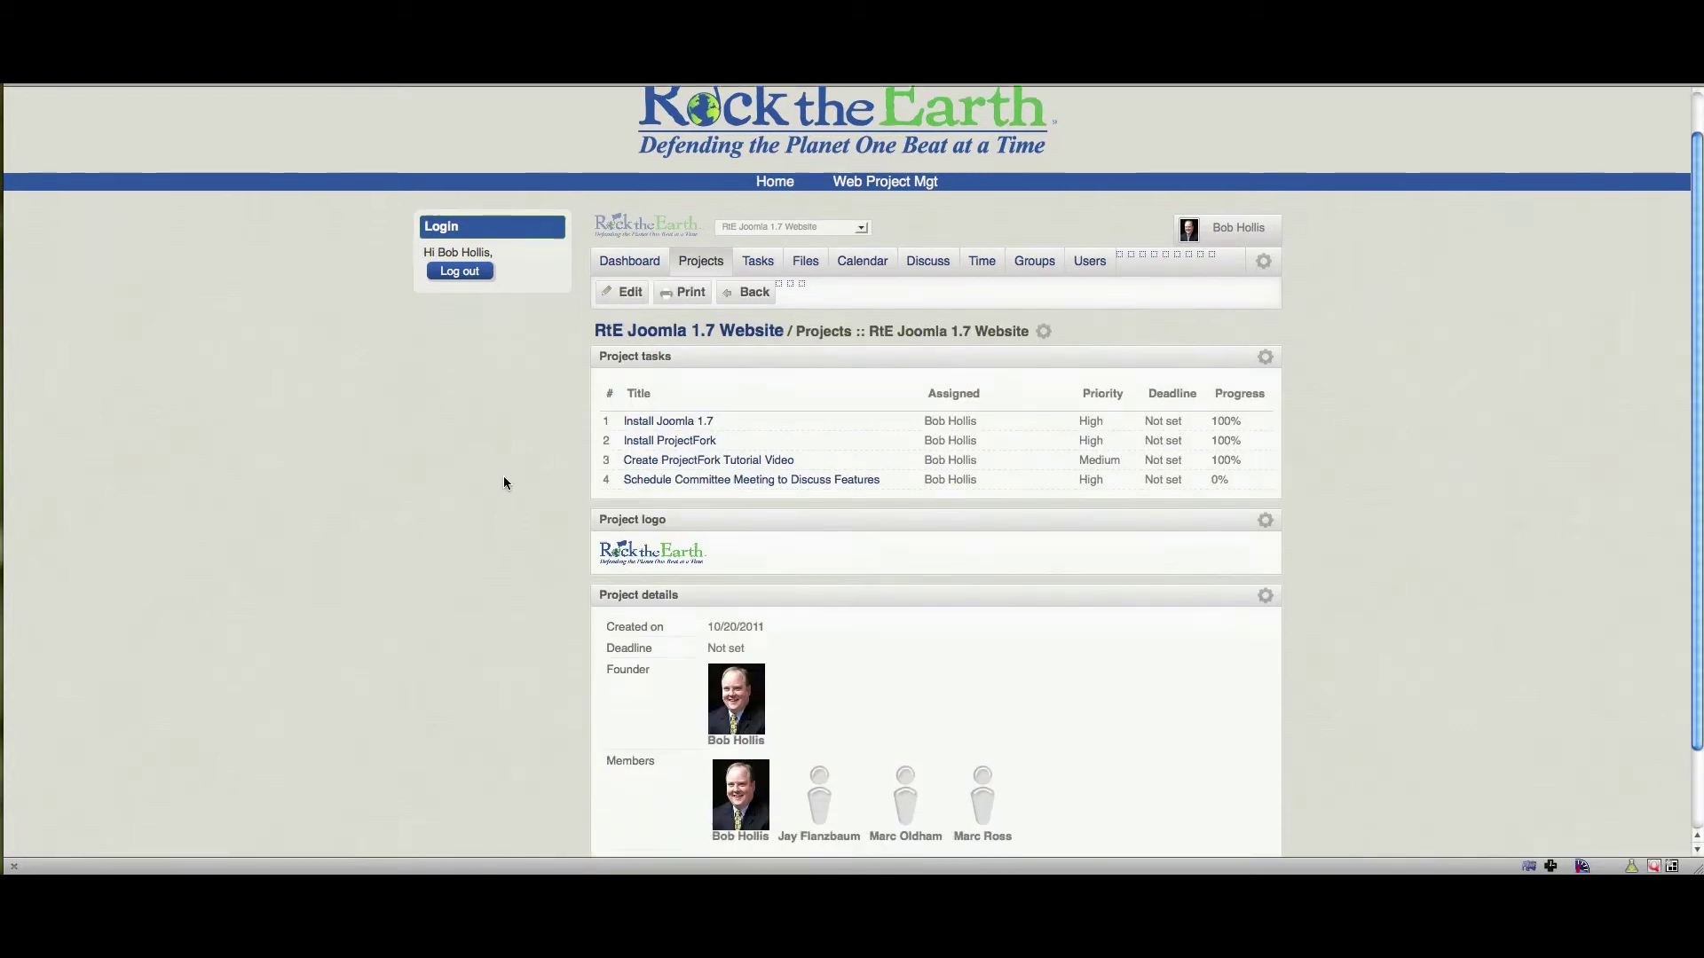
{"action": "scroll", "coordinate": [503, 482], "scroll_direction": "down", "scroll_amount": 1}
{"action": "scroll", "coordinate": [504, 483], "scroll_direction": "up", "scroll_amount": 2}
{"action": "scroll", "coordinate": [503, 482], "scroll_direction": "down", "scroll_amount": 2}
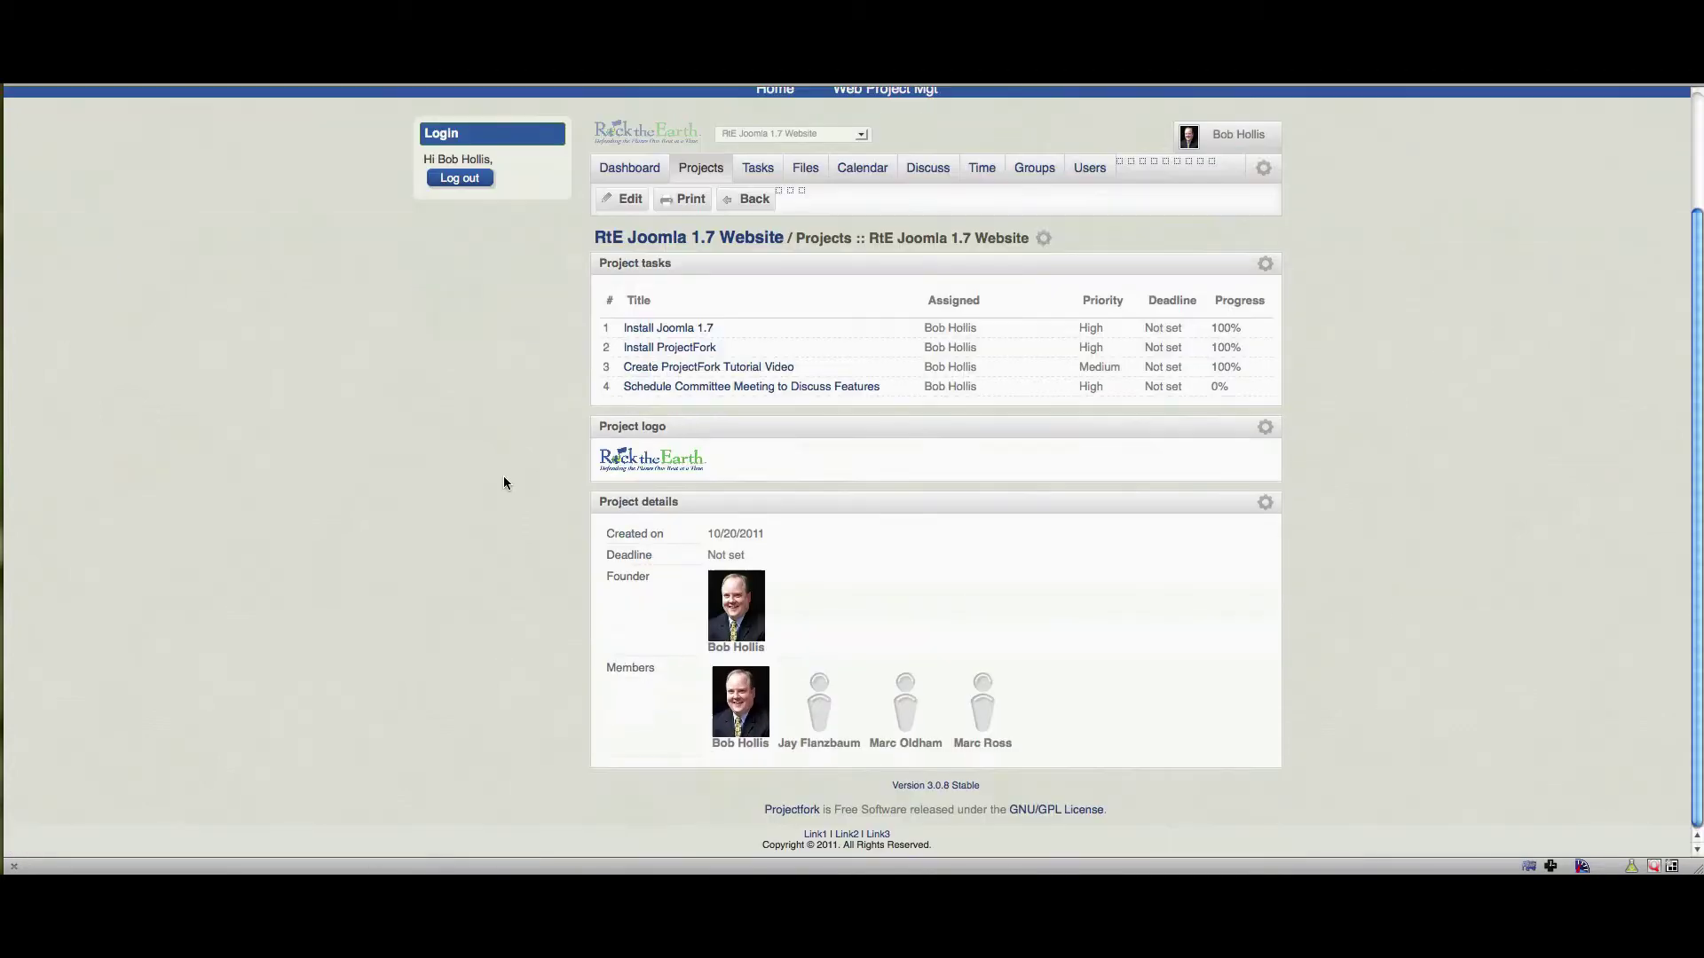
{"action": "scroll", "coordinate": [503, 482], "scroll_direction": "up", "scroll_amount": 1}
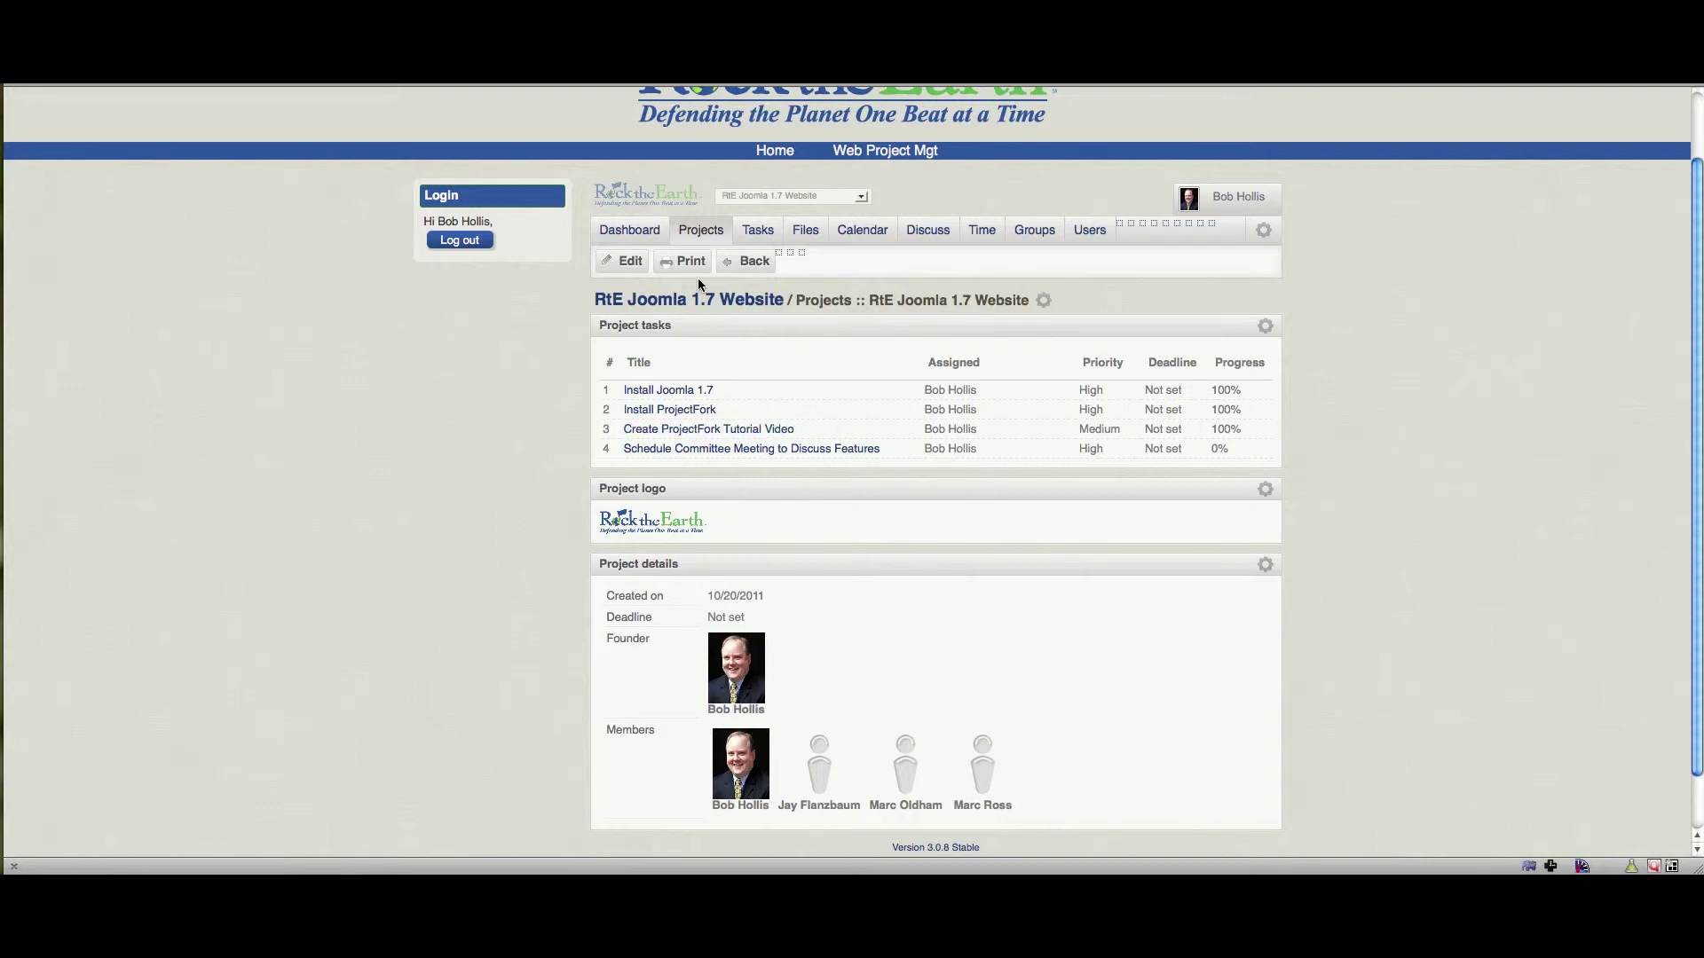
Start a new project file and choose logo.png from Dropbox > RtE Website Files as its upload.
{"action": "left_click", "coordinate": [821, 233]}
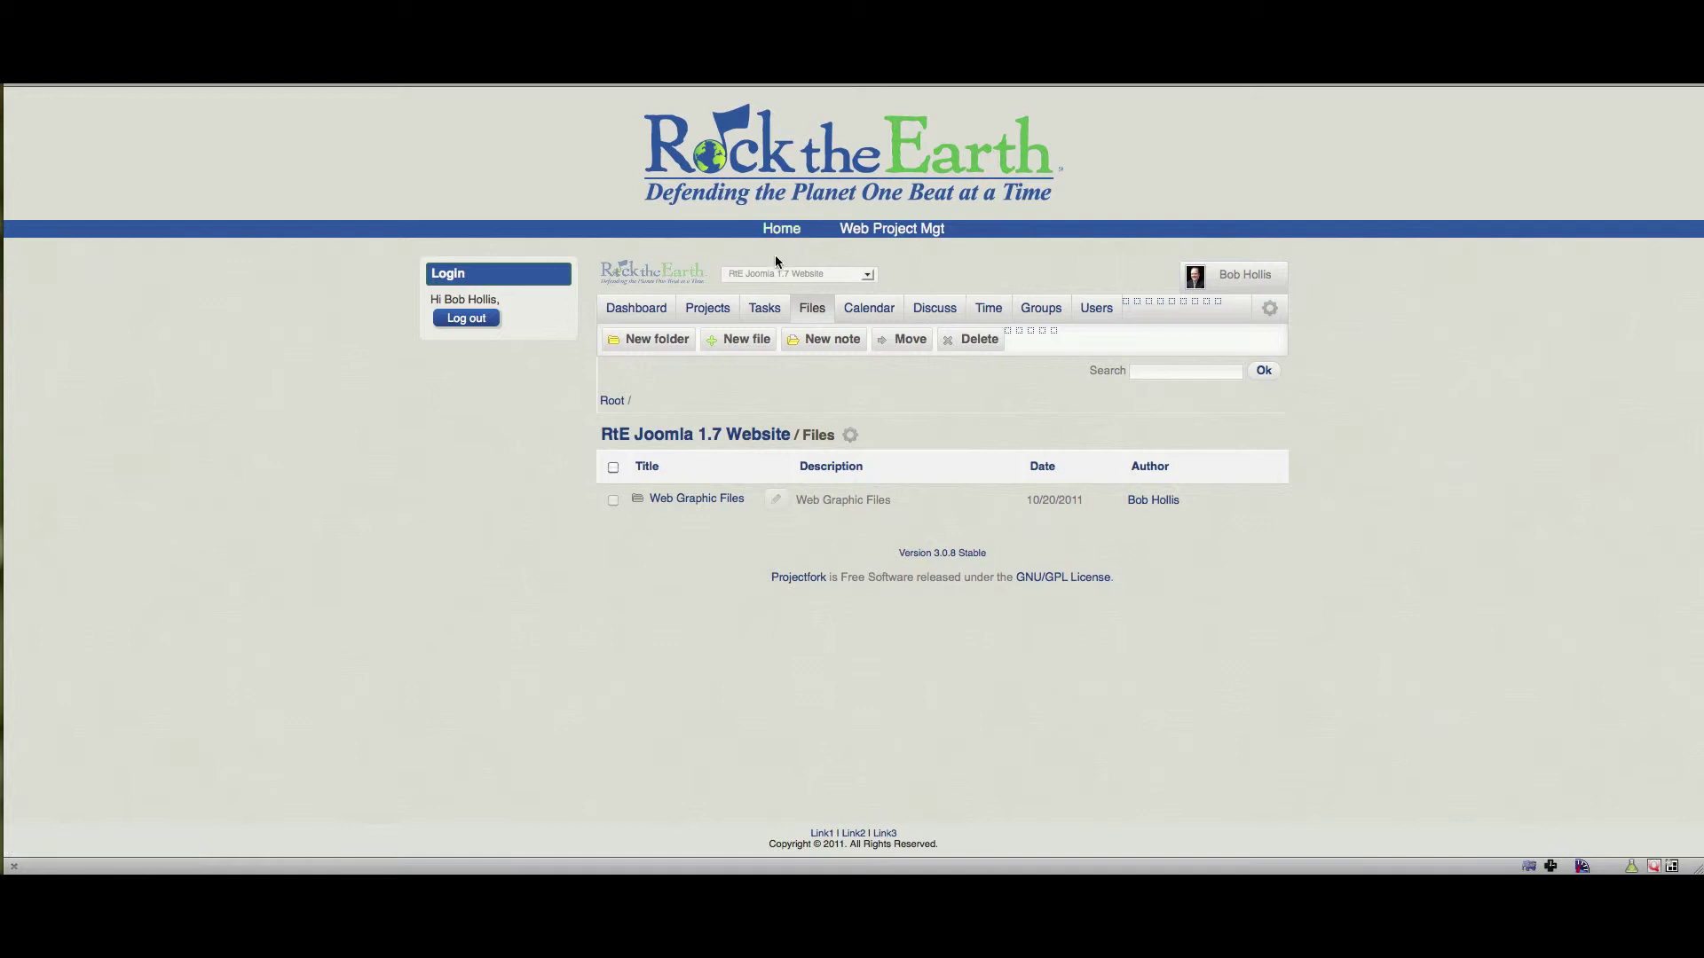
{"action": "left_click", "coordinate": [736, 342]}
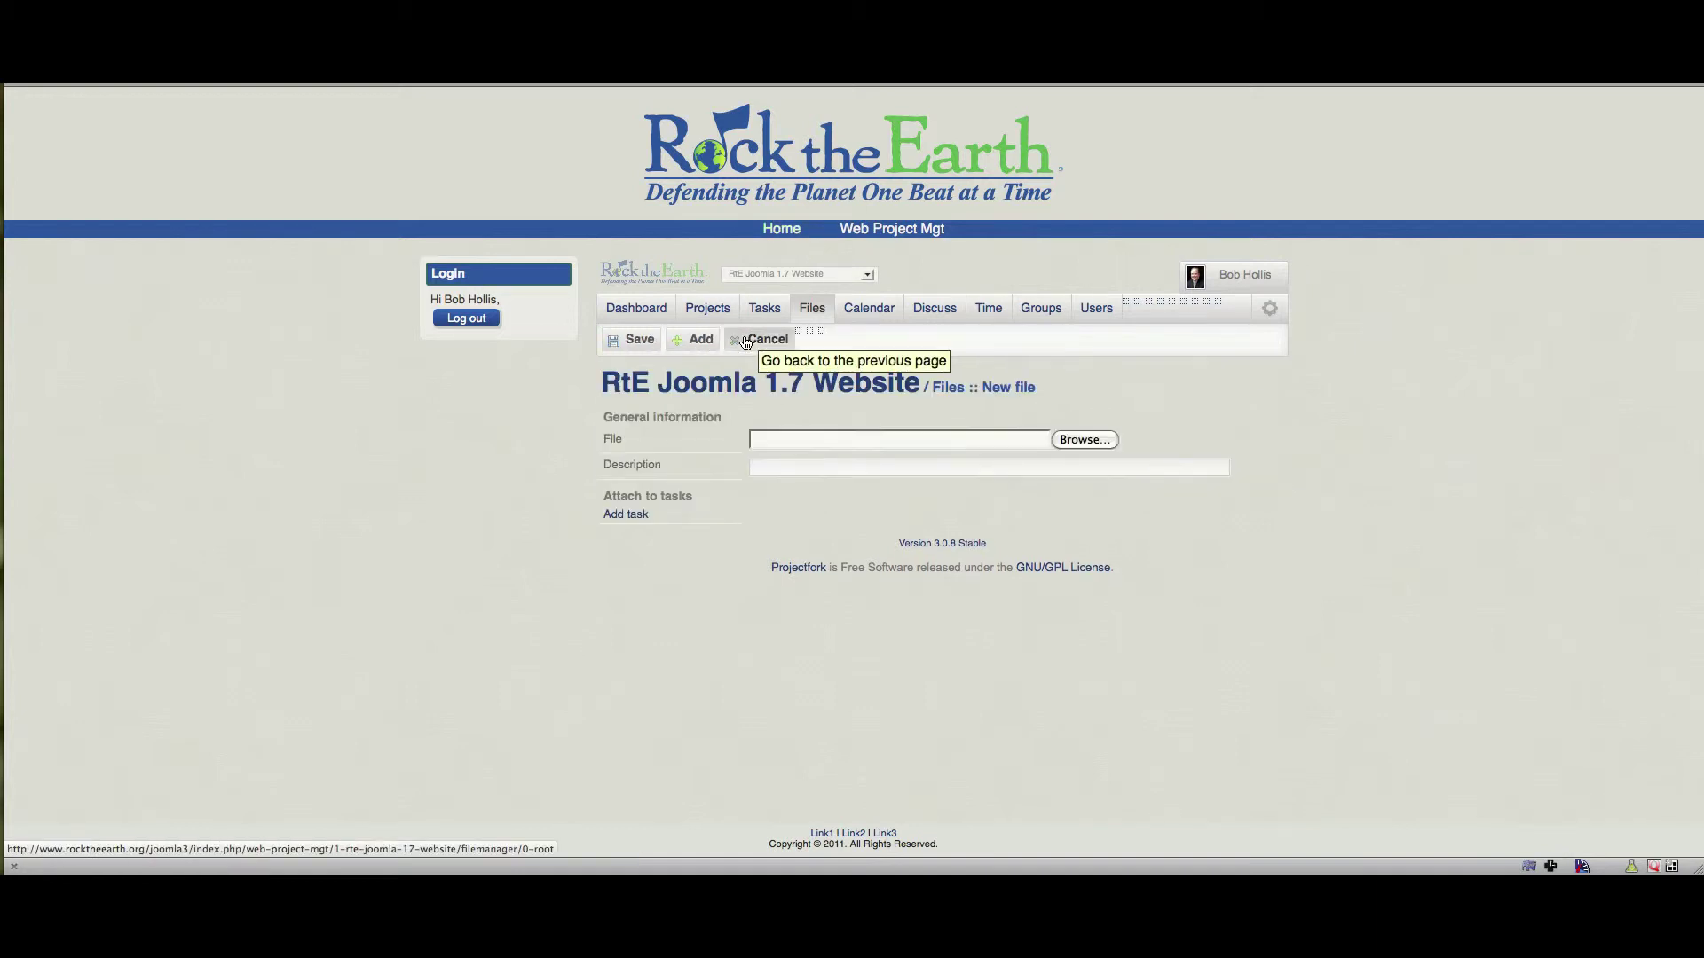
{"action": "left_click", "coordinate": [1080, 441]}
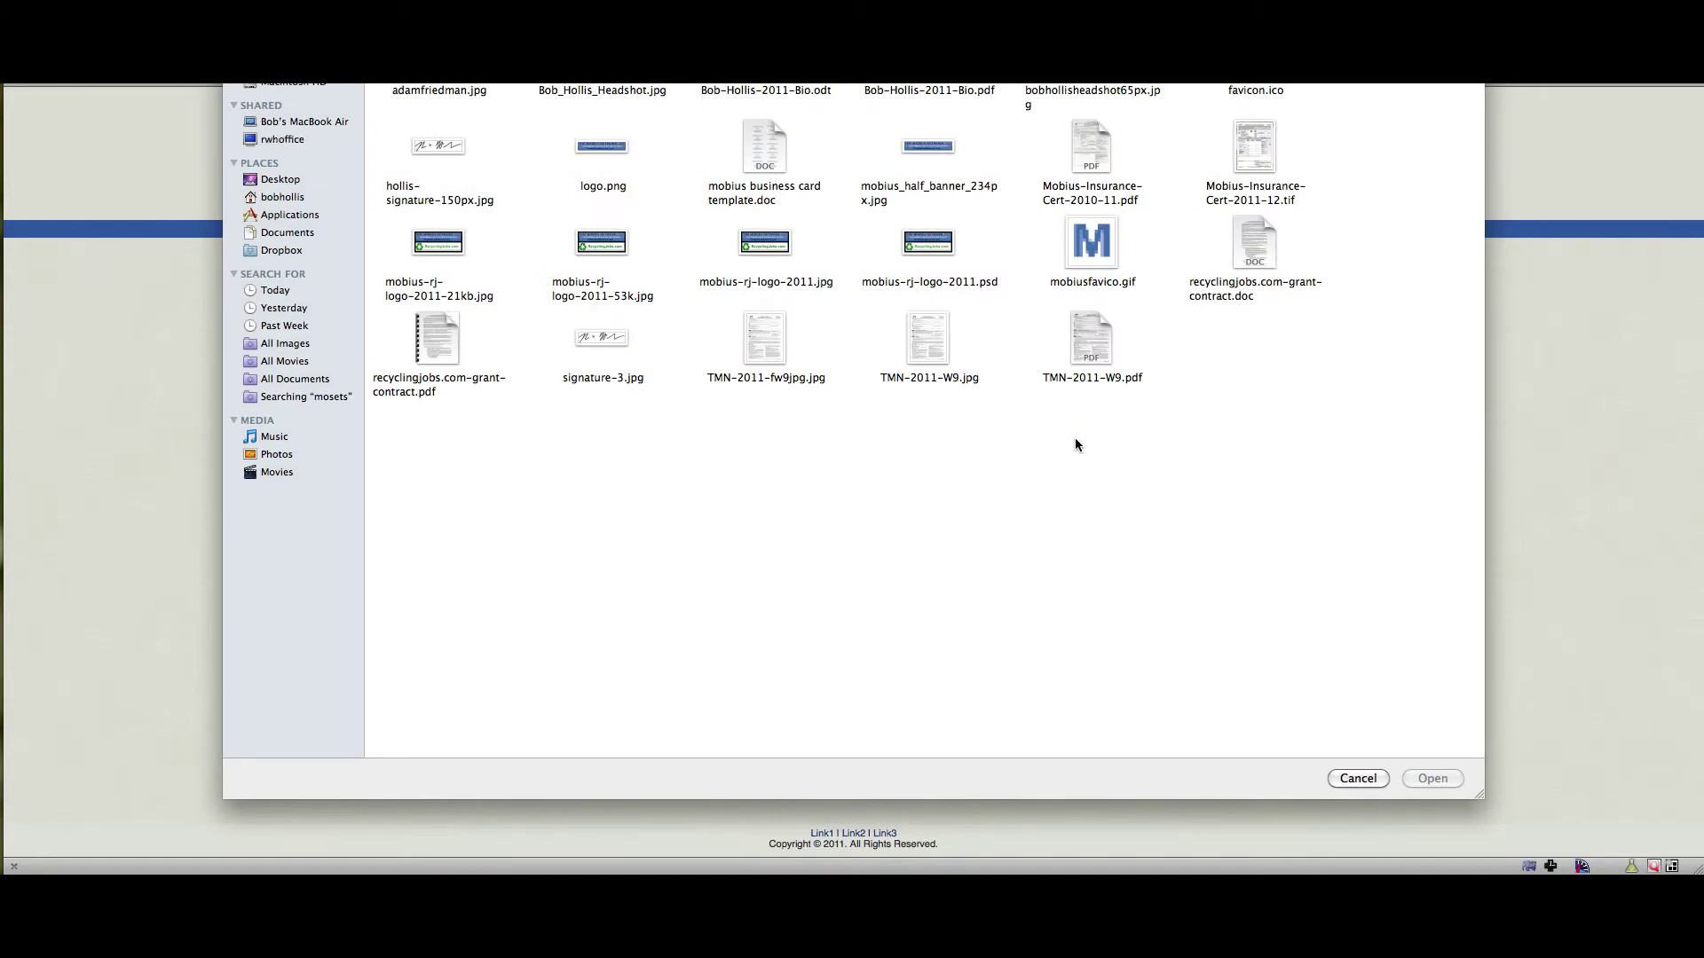
{"action": "left_click", "coordinate": [270, 180]}
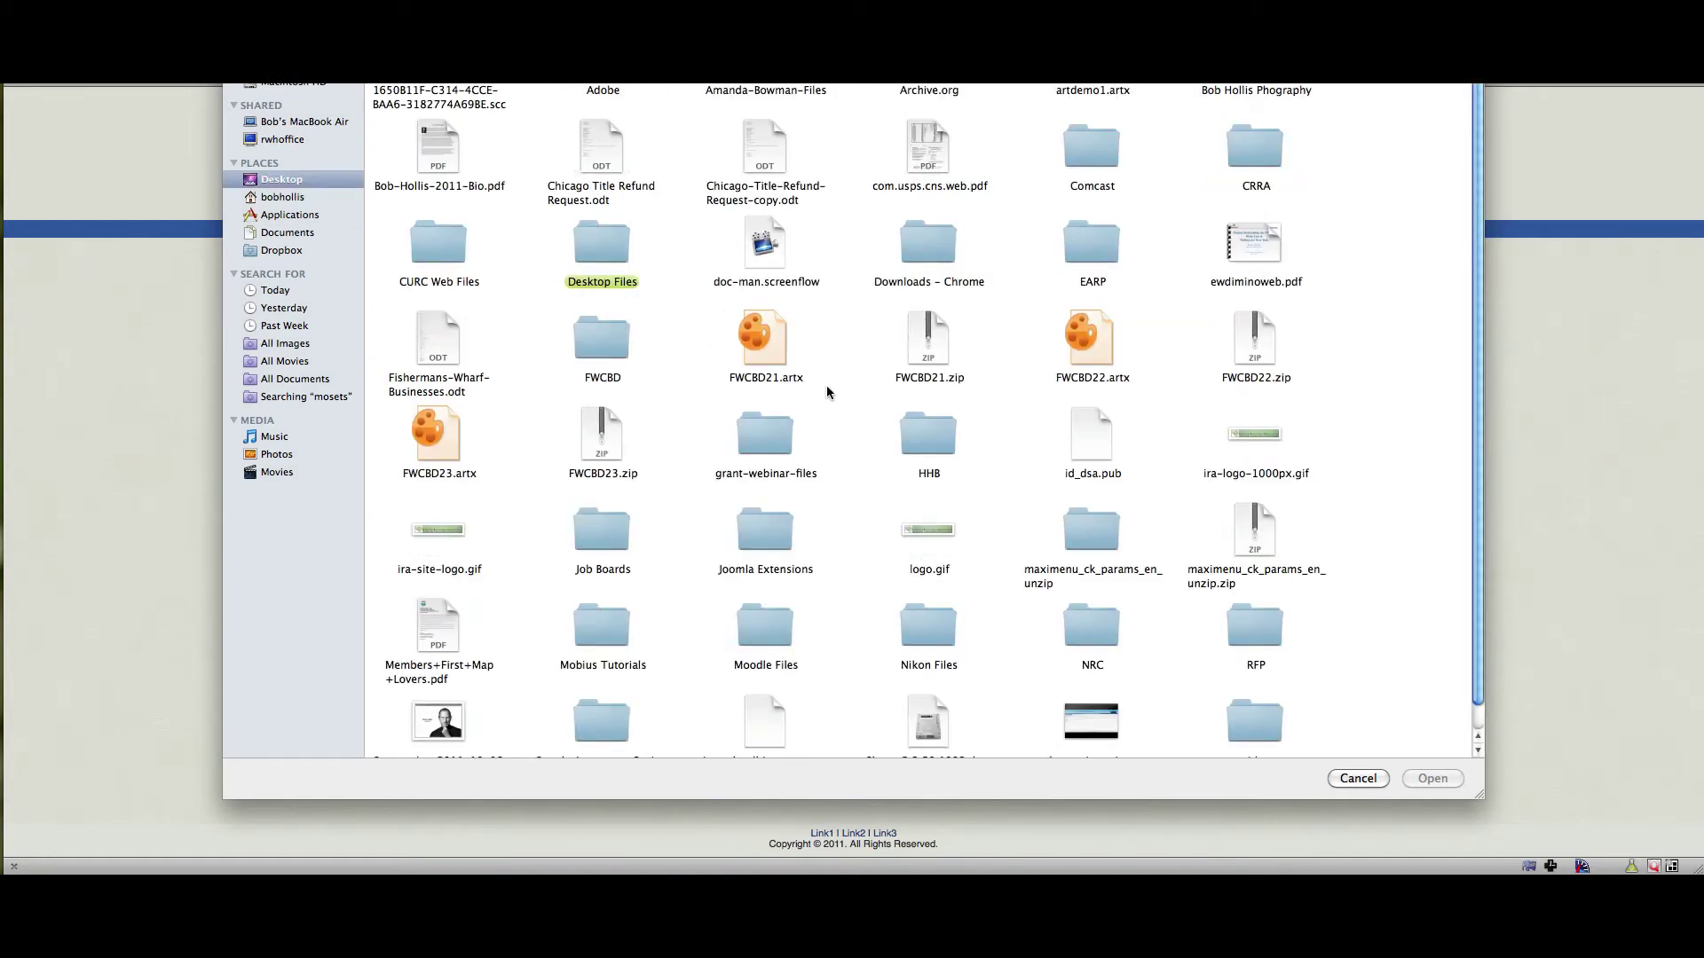
{"action": "left_click", "coordinate": [284, 252]}
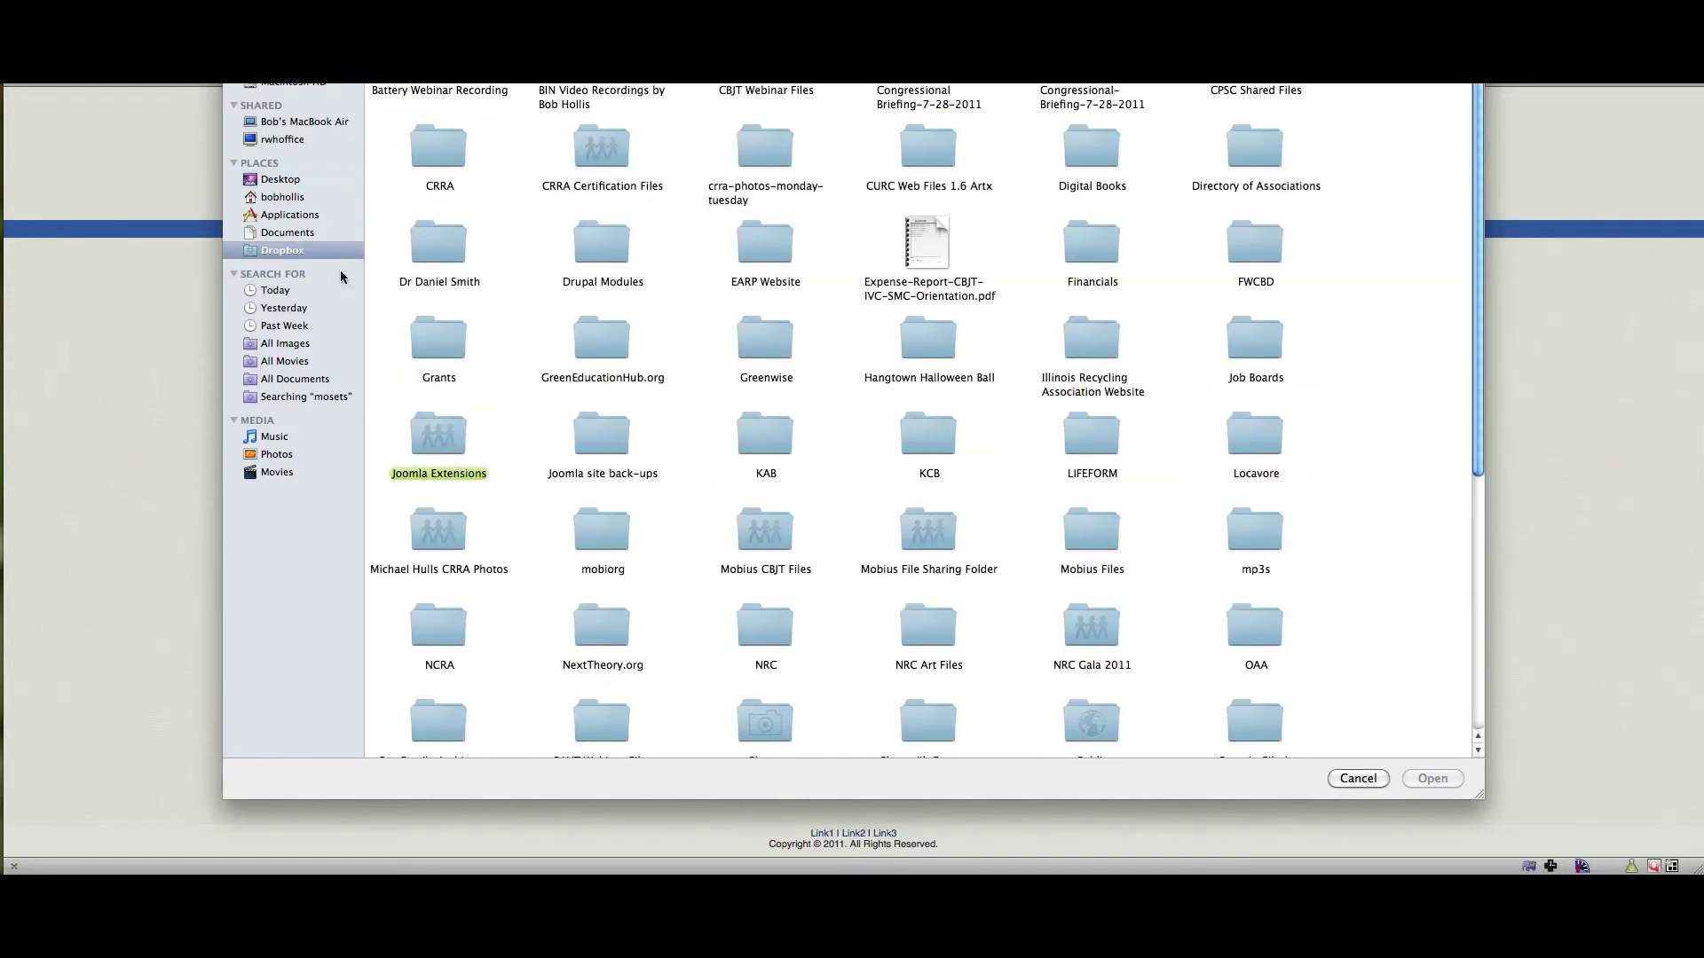
{"action": "scroll", "coordinate": [919, 355], "scroll_direction": "down", "scroll_amount": 10}
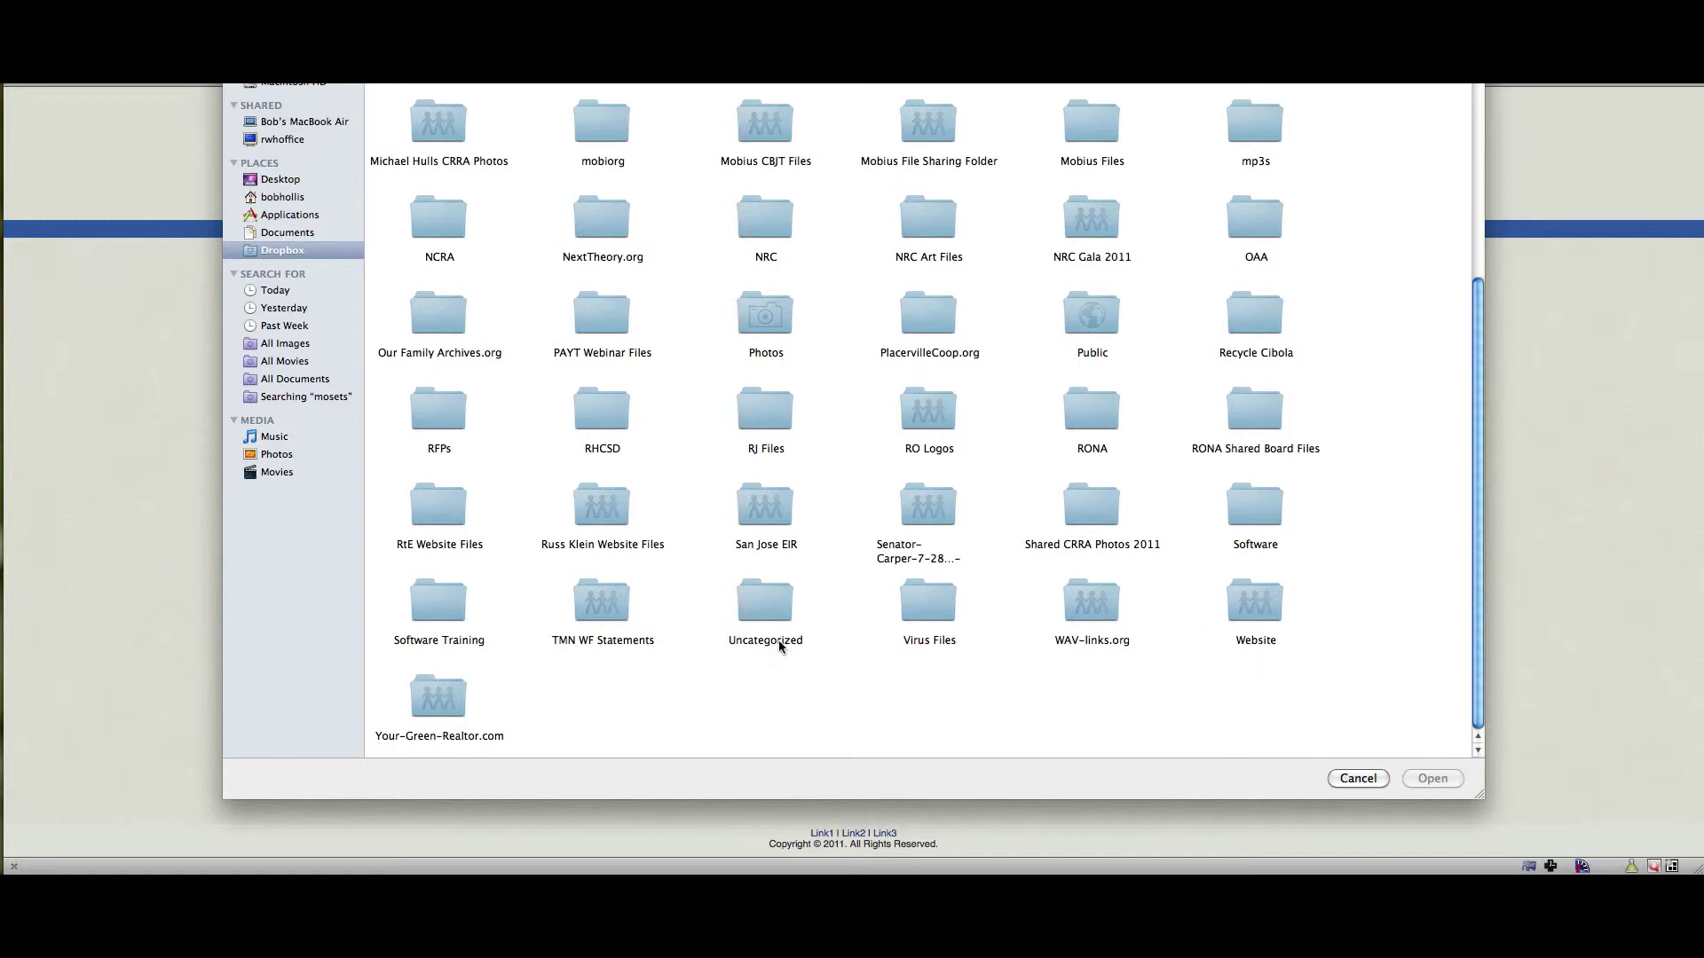
{"action": "double_click", "coordinate": [441, 514]}
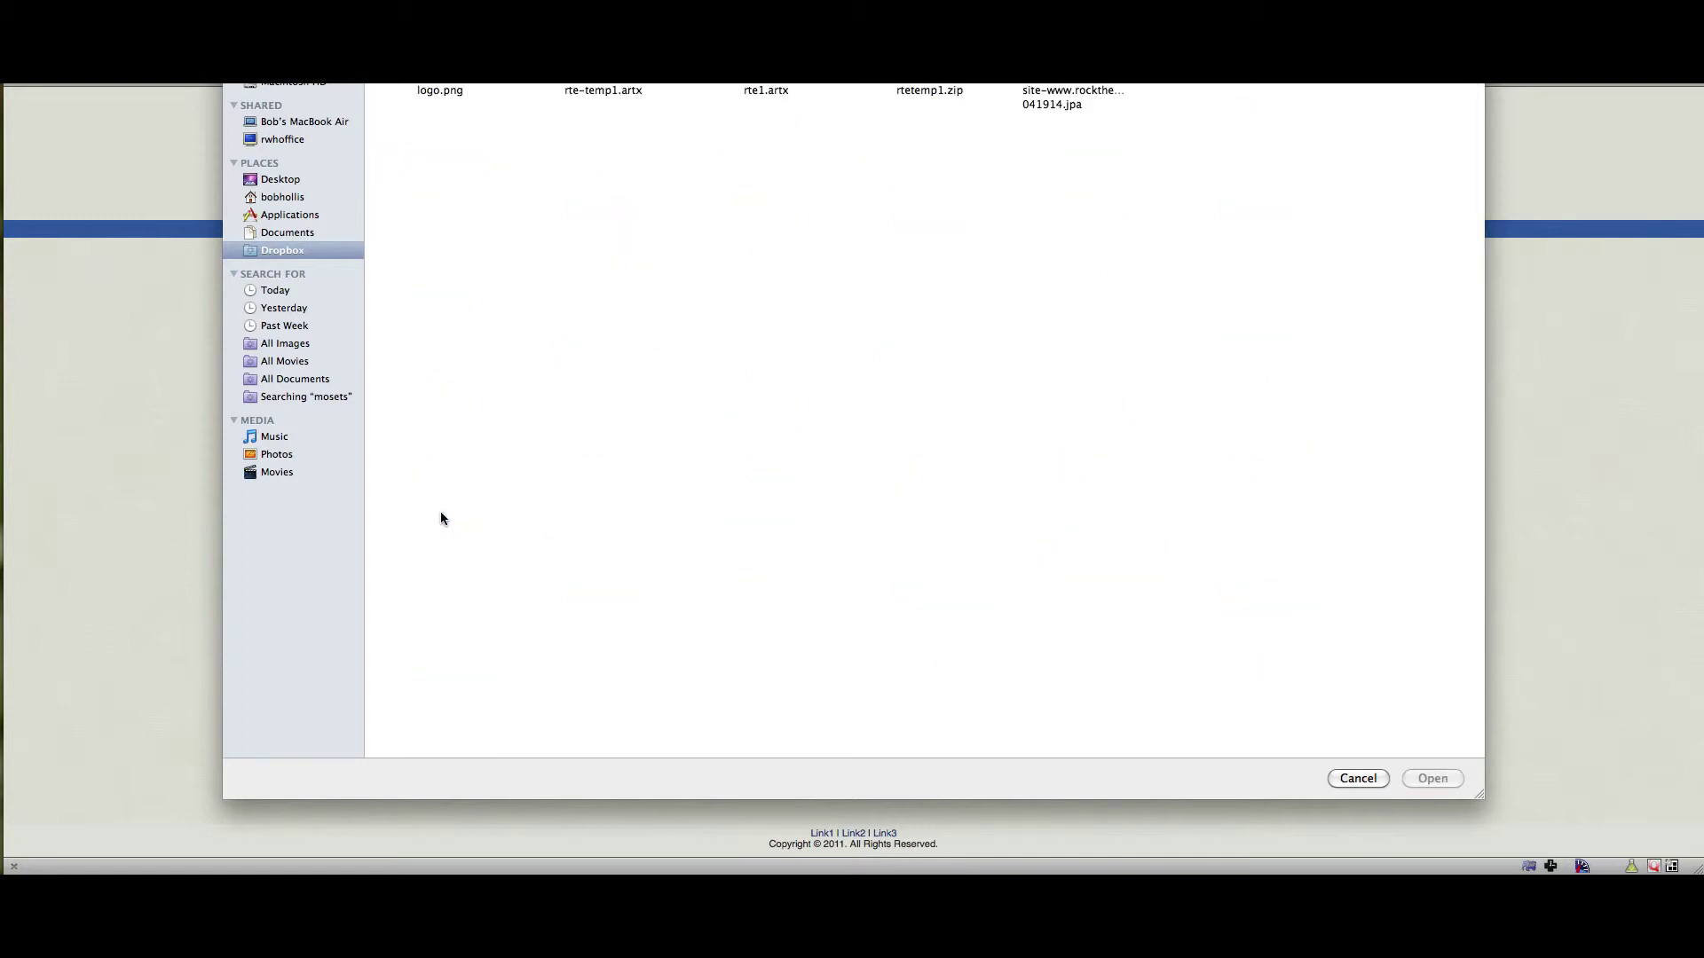
{"action": "left_click", "coordinate": [440, 89]}
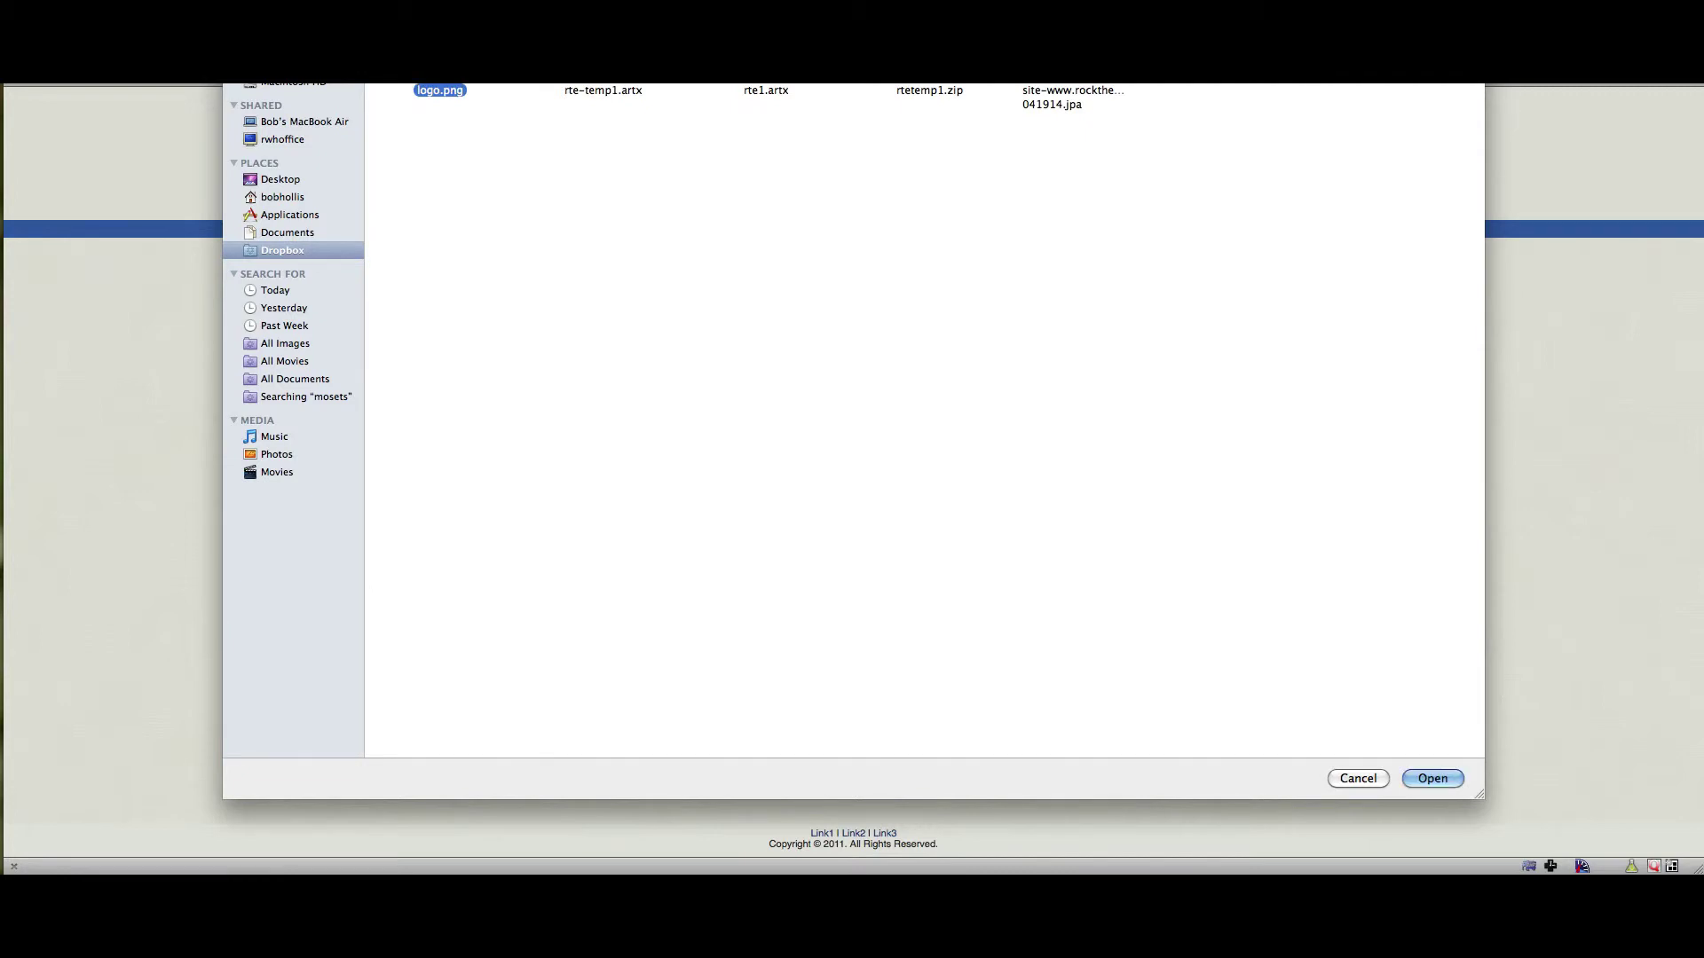
{"action": "left_click", "coordinate": [1430, 779]}
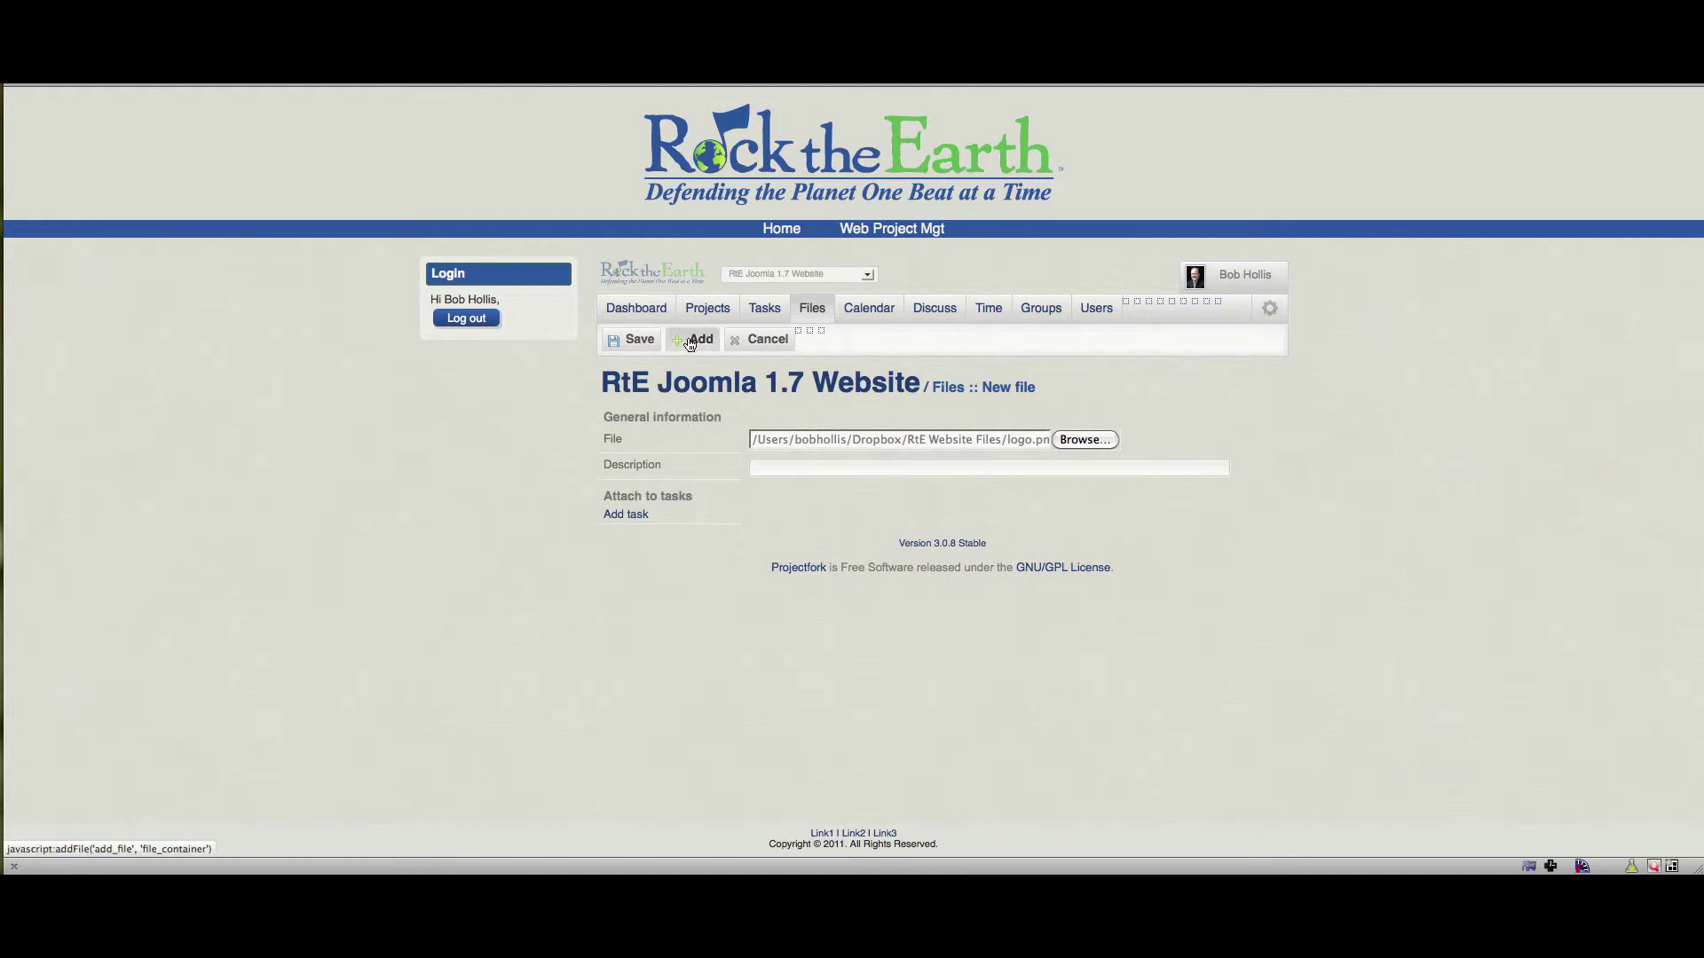
Save the New file form so logo.png is uploaded to the project Files.
{"action": "left_click", "coordinate": [635, 341]}
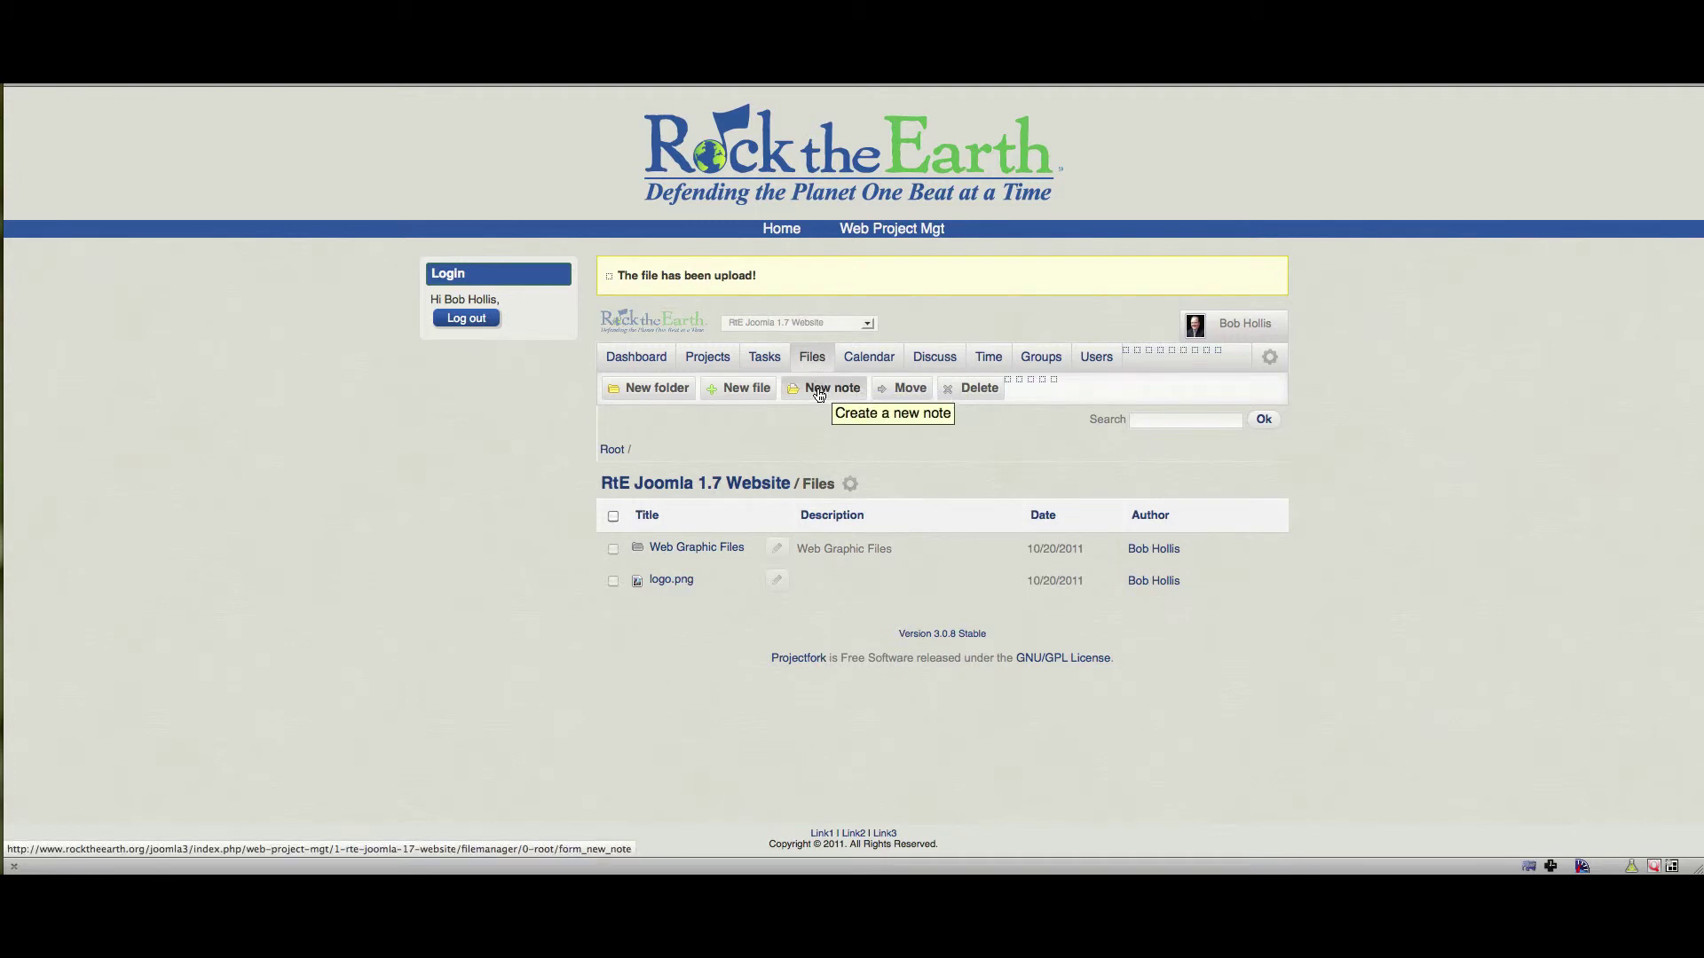
Open the project calendar and switch it from Week to the Day view for 20 October 2011.
{"action": "left_click", "coordinate": [884, 358]}
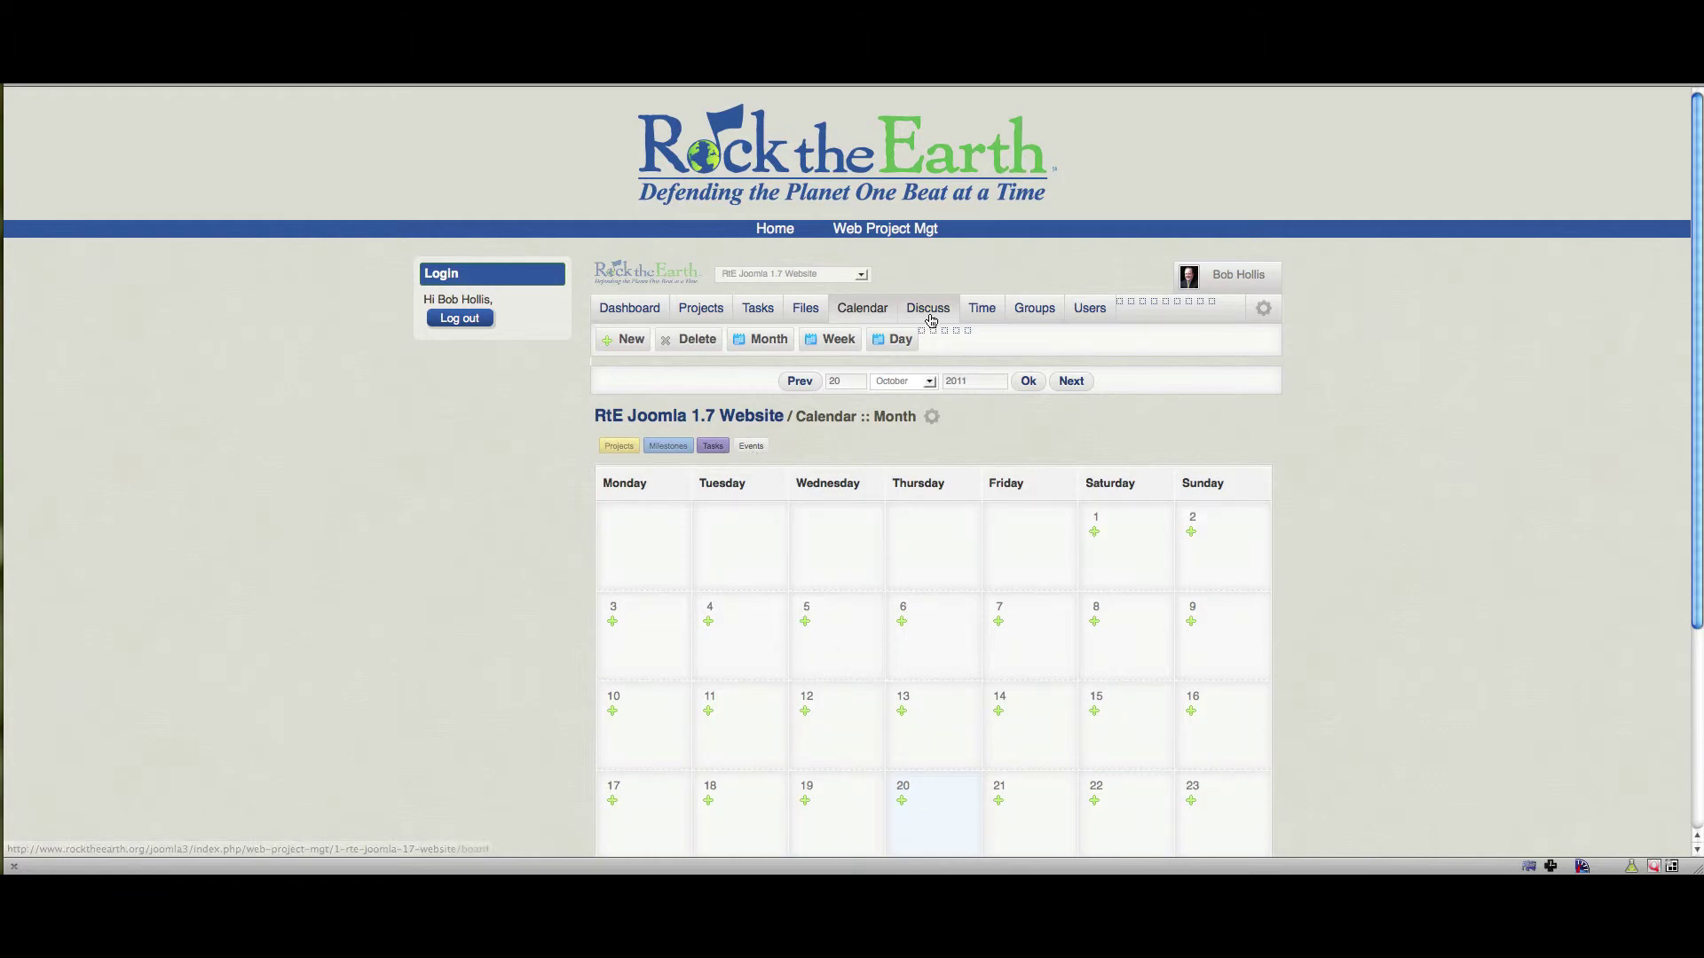
{"action": "left_click", "coordinate": [819, 346]}
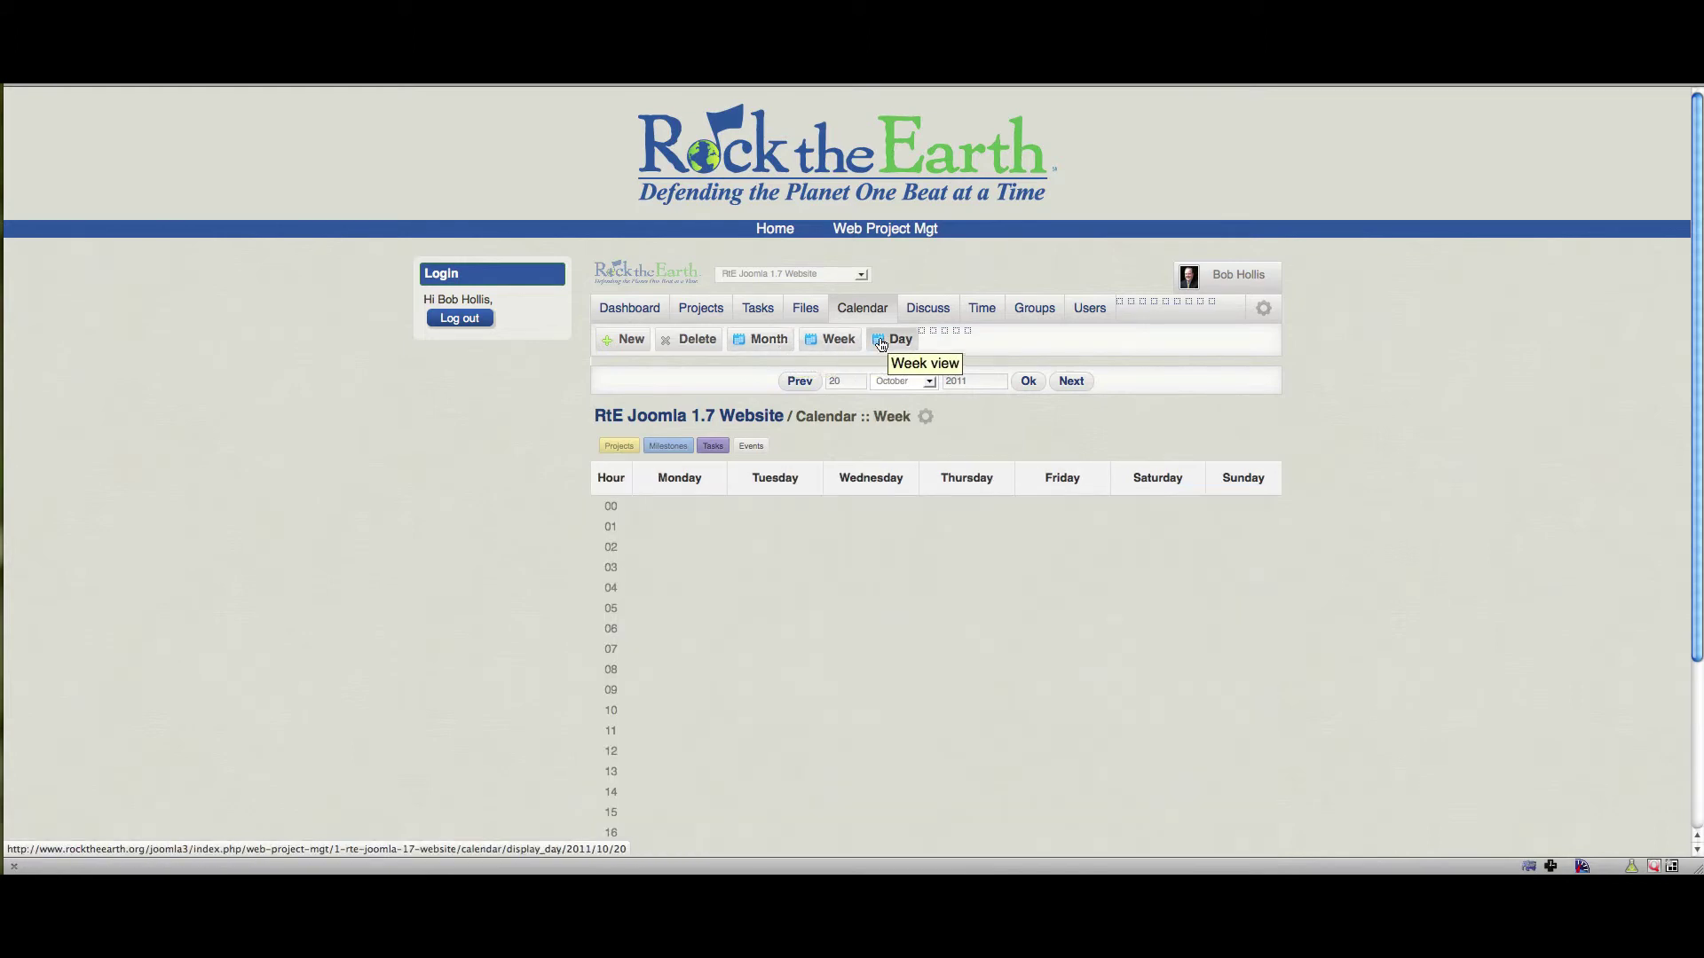
{"action": "left_click", "coordinate": [893, 342]}
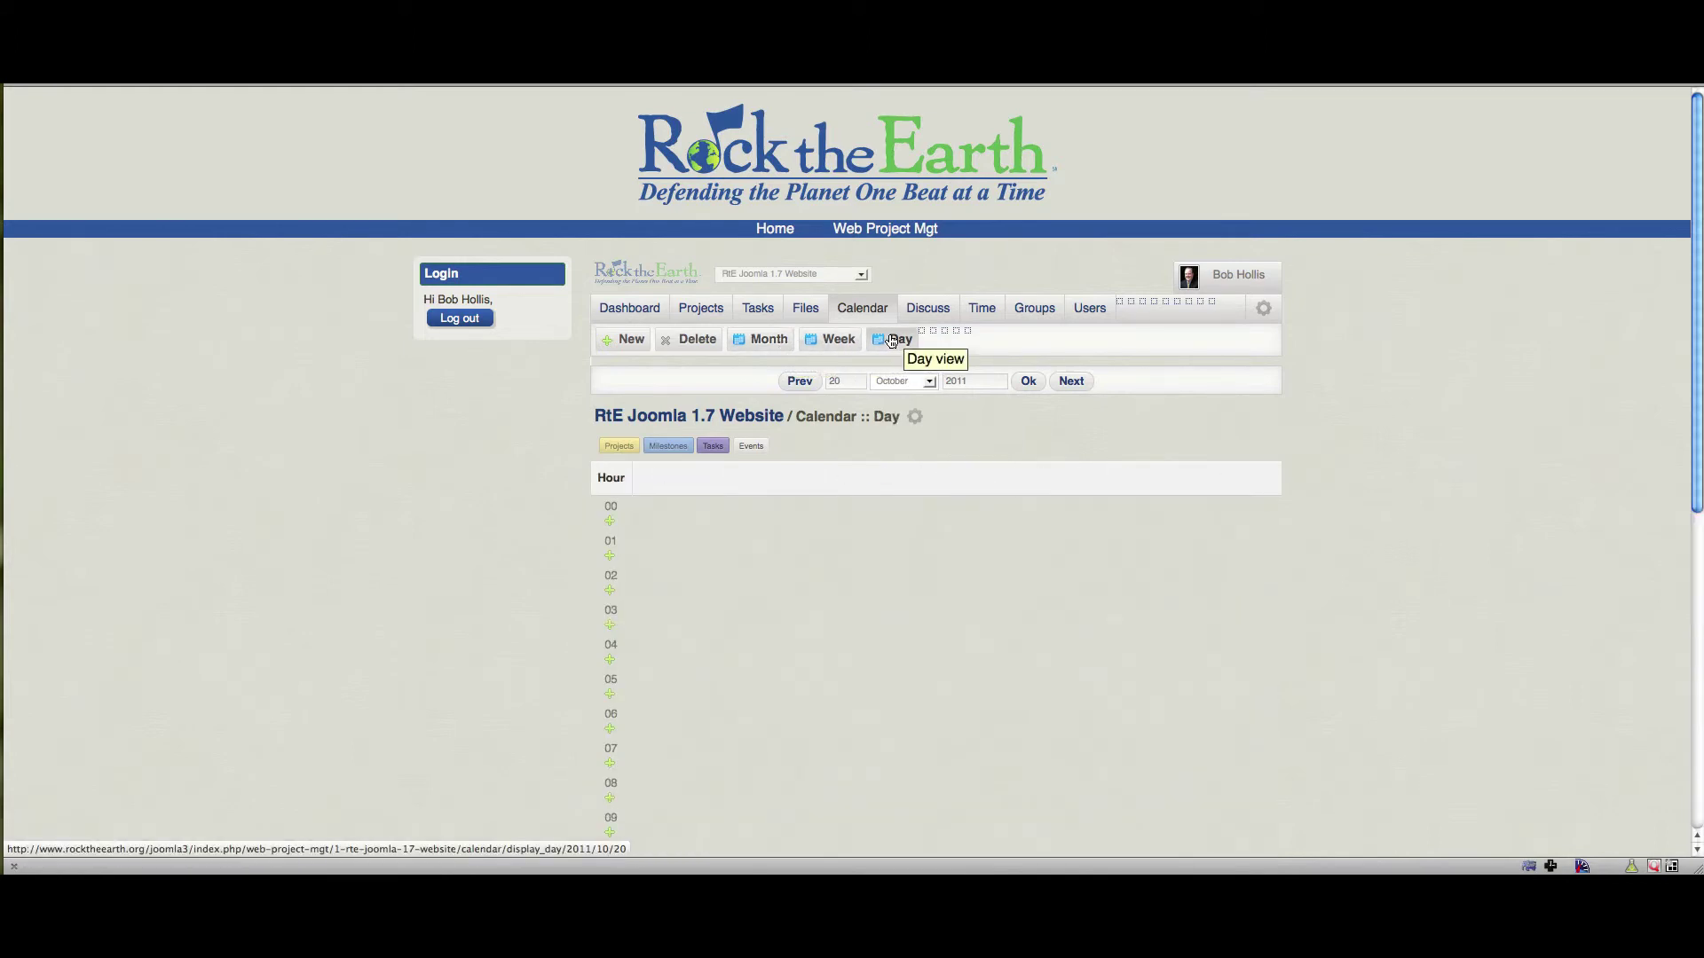
Start a new discussion topic titled 'Committee Meeting?'.
{"action": "left_click", "coordinate": [931, 308]}
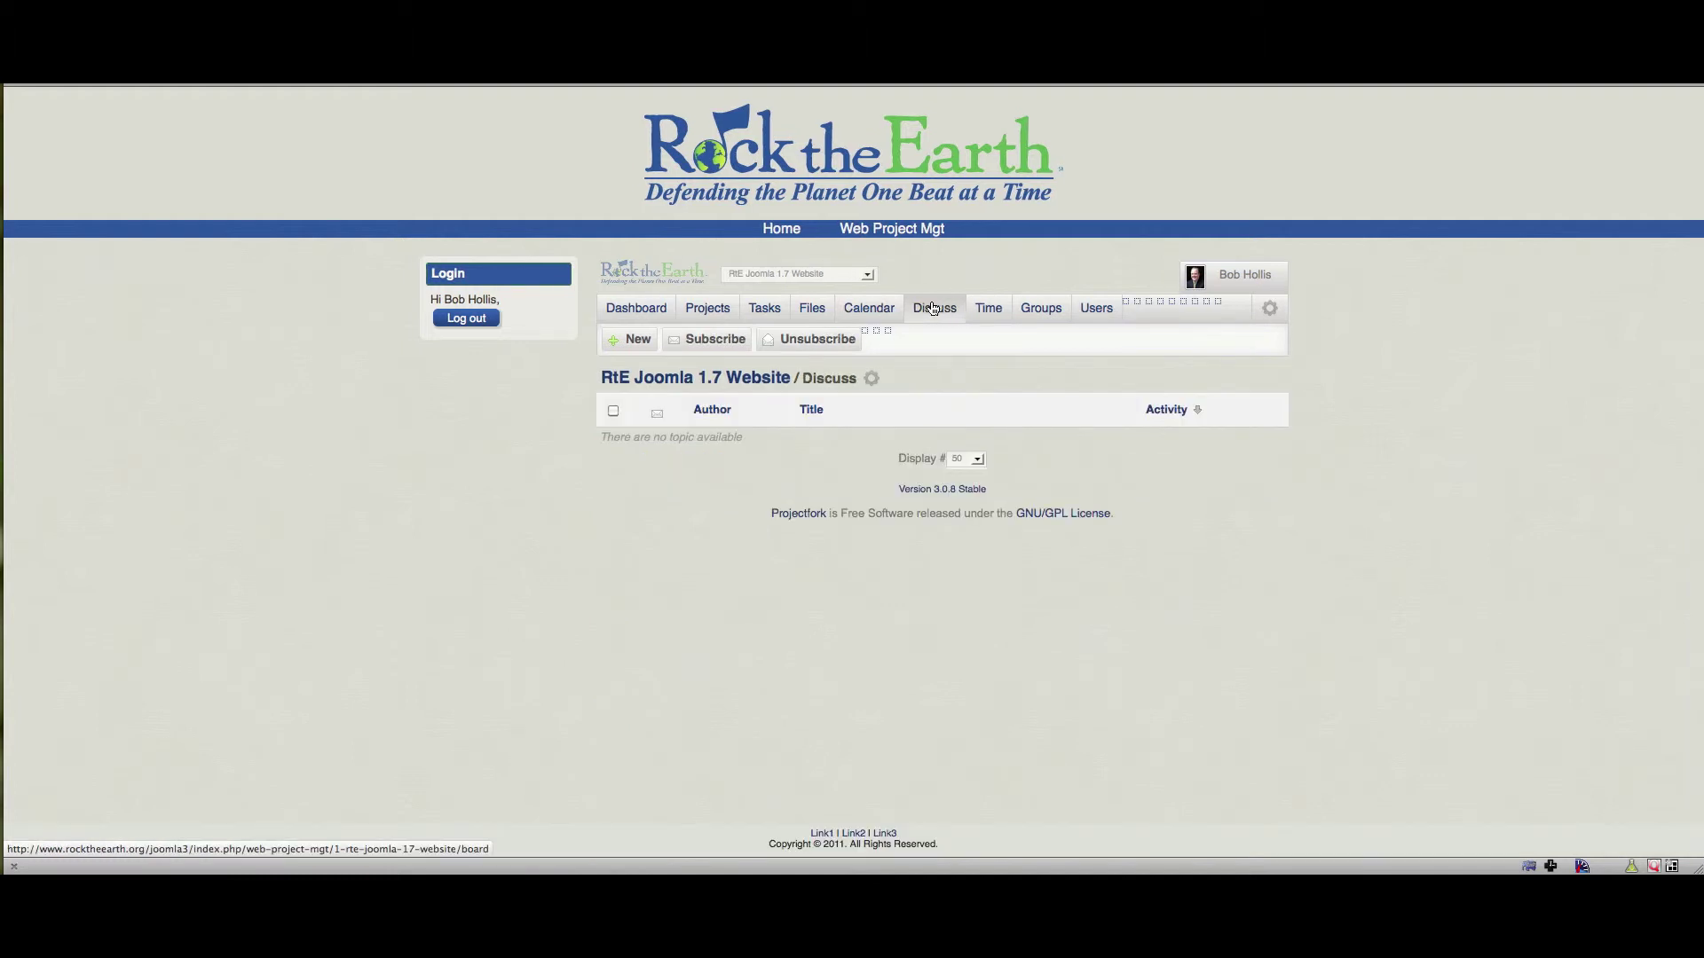
{"action": "left_click", "coordinate": [639, 341]}
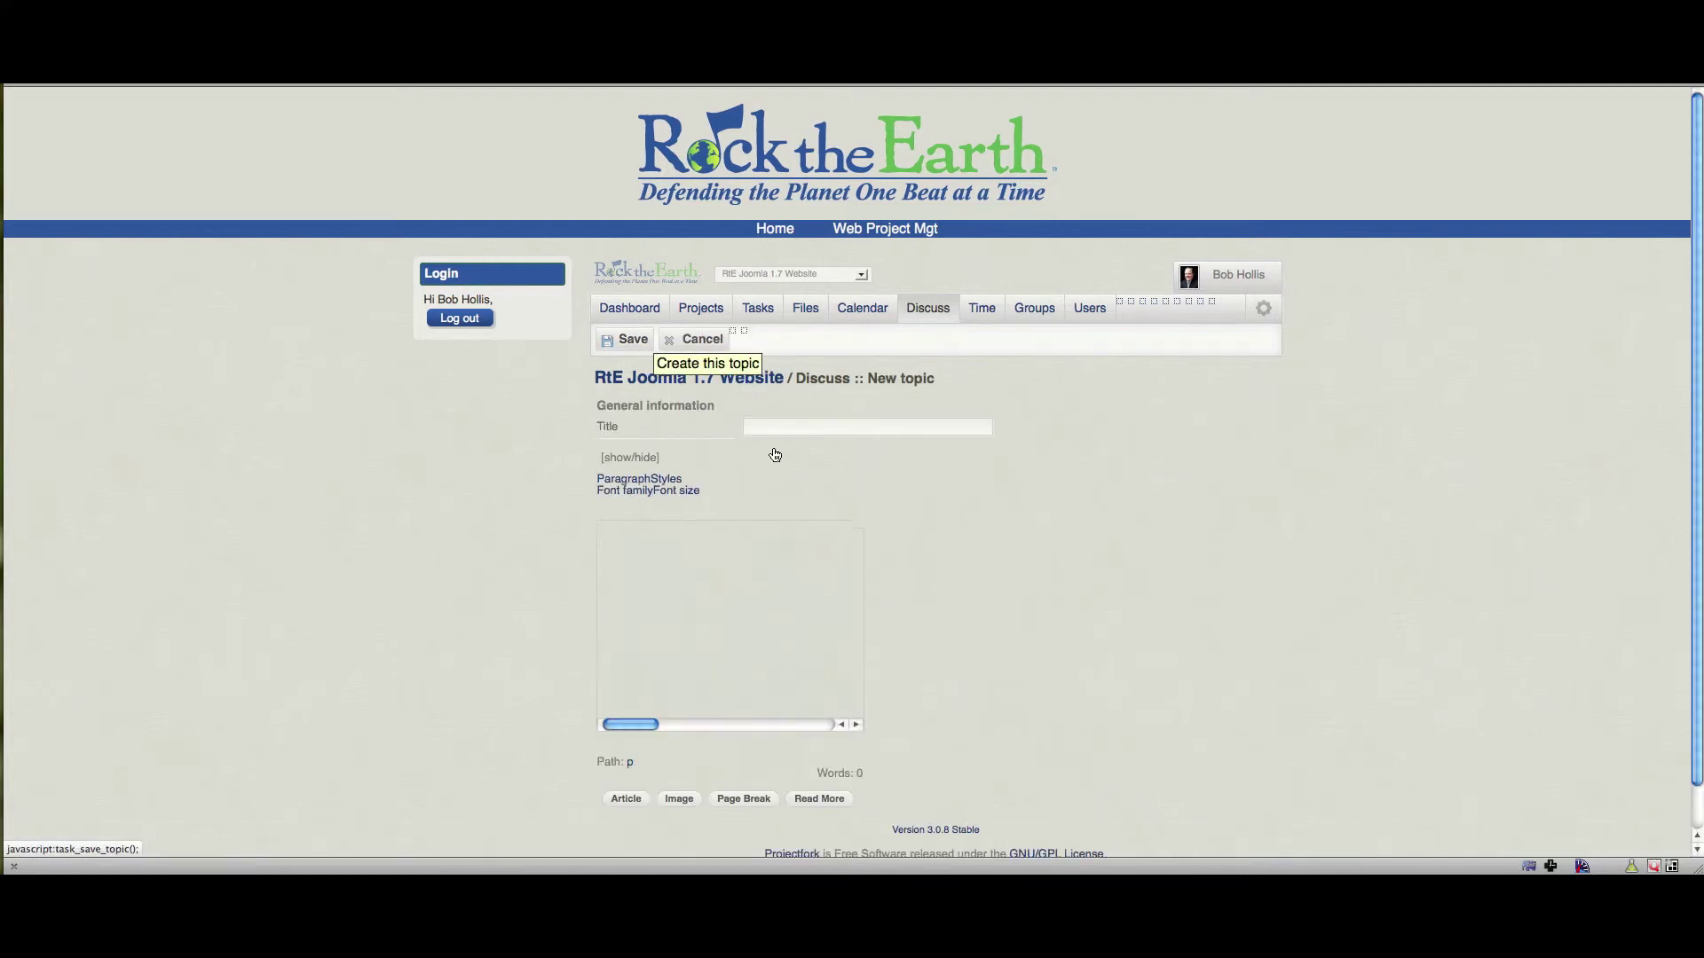
{"action": "left_click", "coordinate": [781, 427]}
{"action": "type", "text": "Com"}
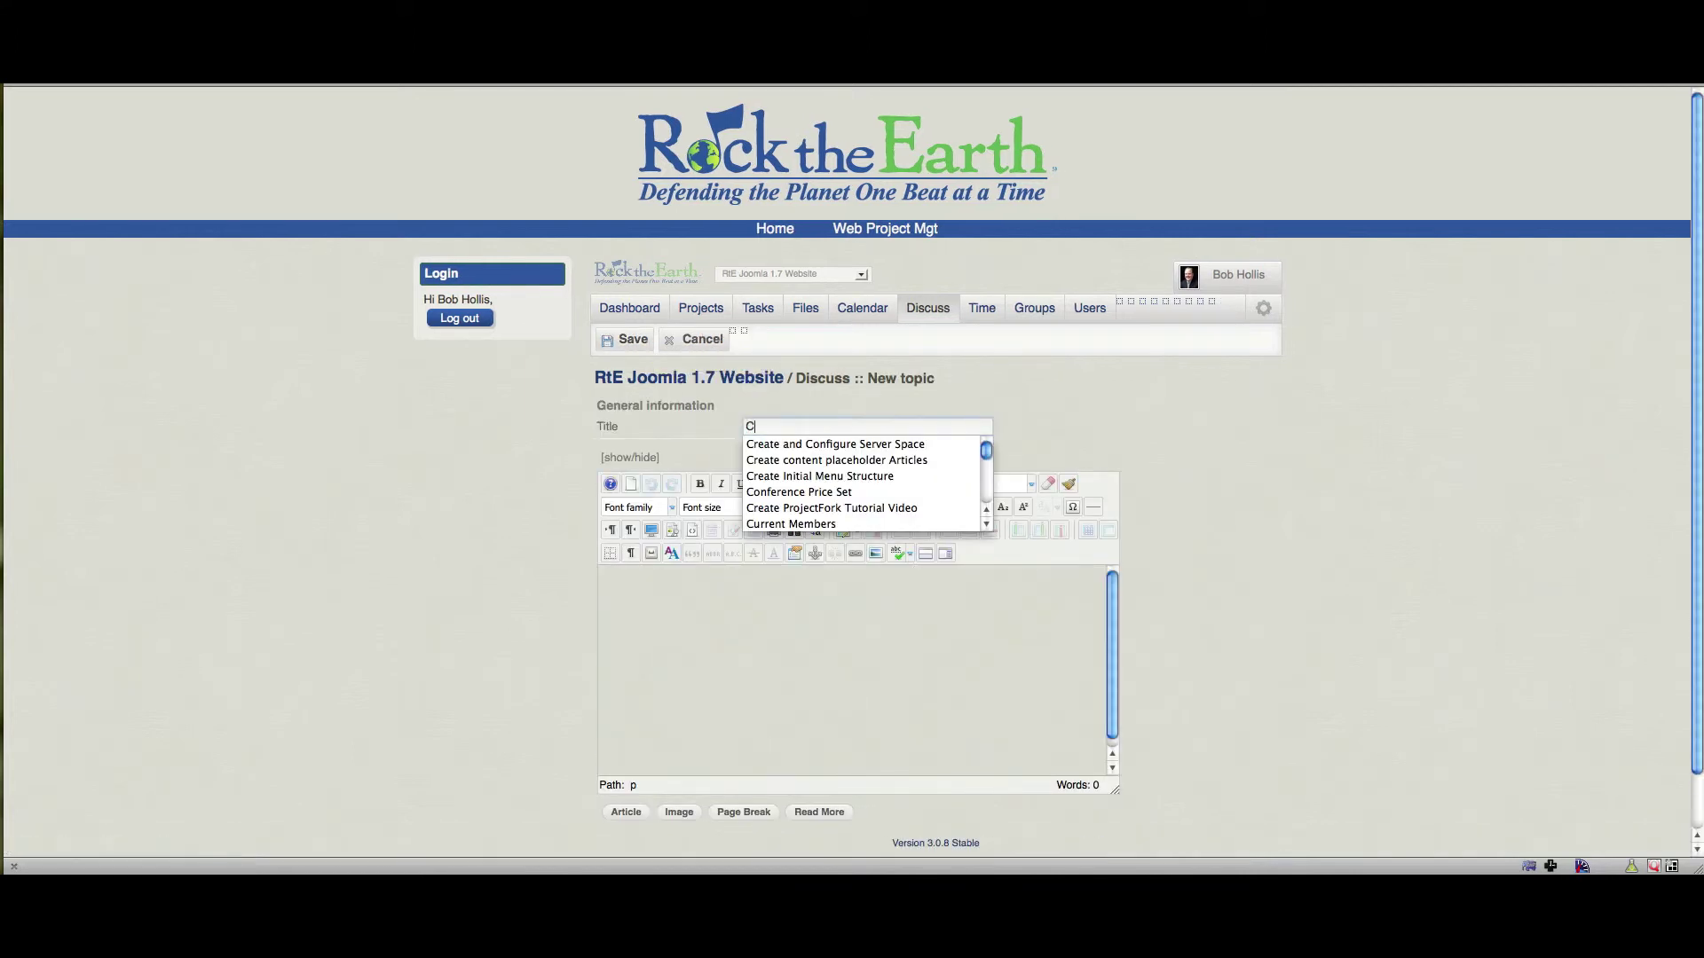
{"action": "type", "text": "tee "}
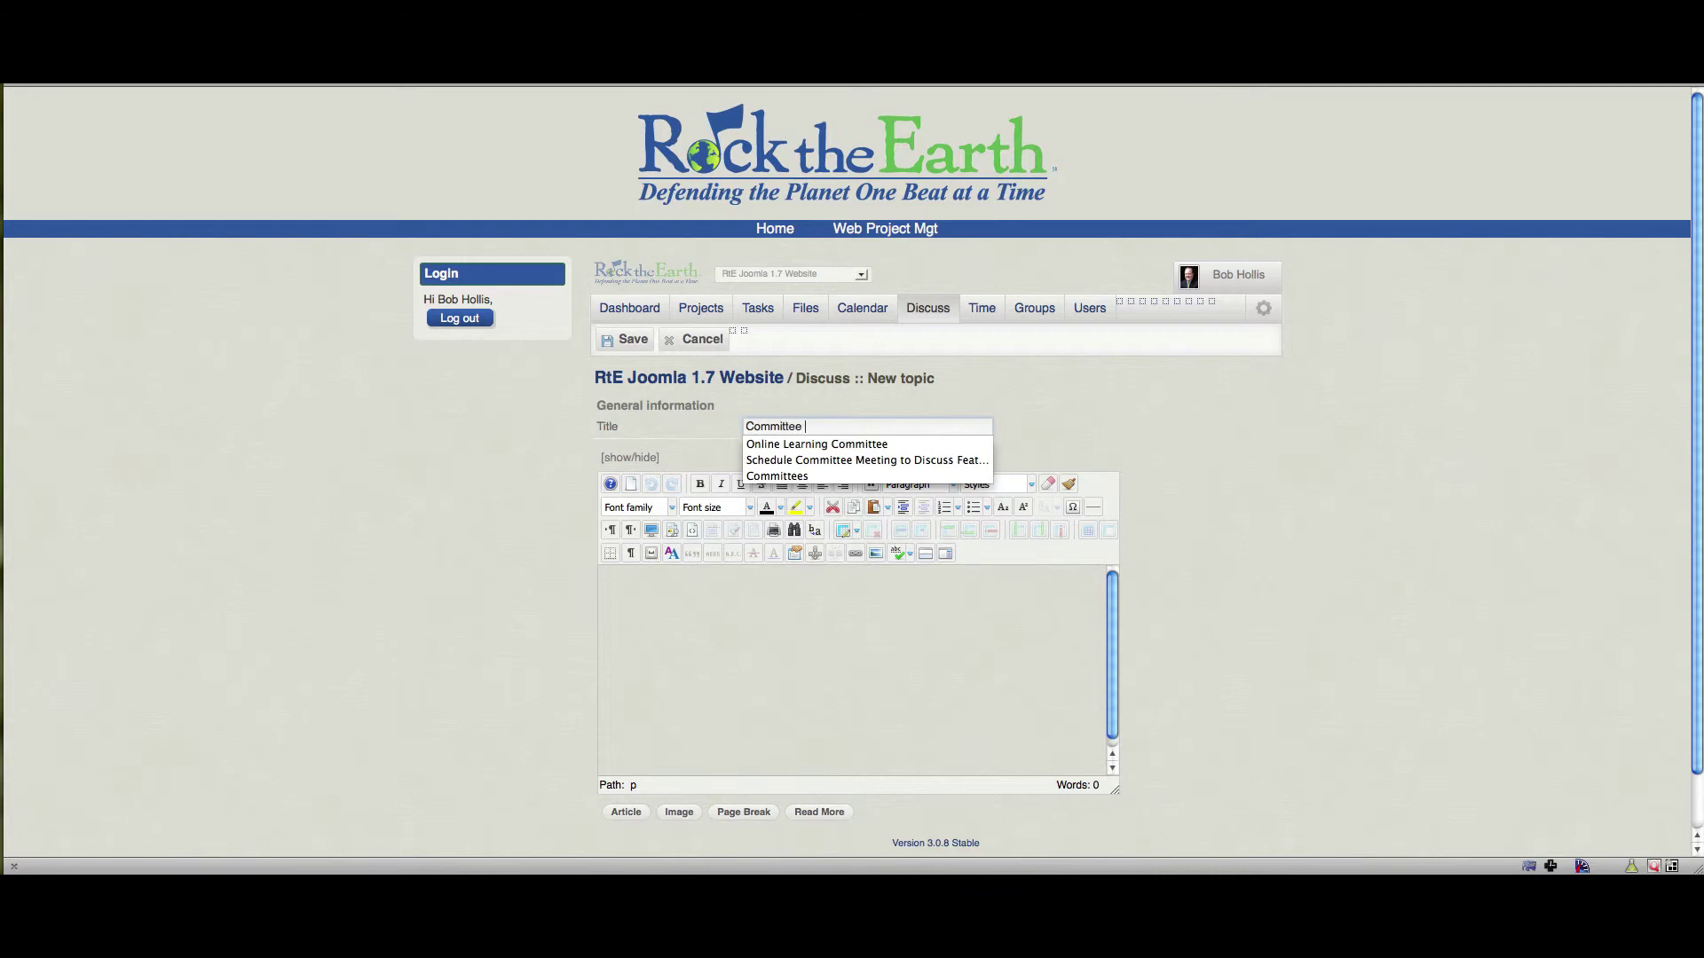
{"action": "type", "text": "Meeting"}
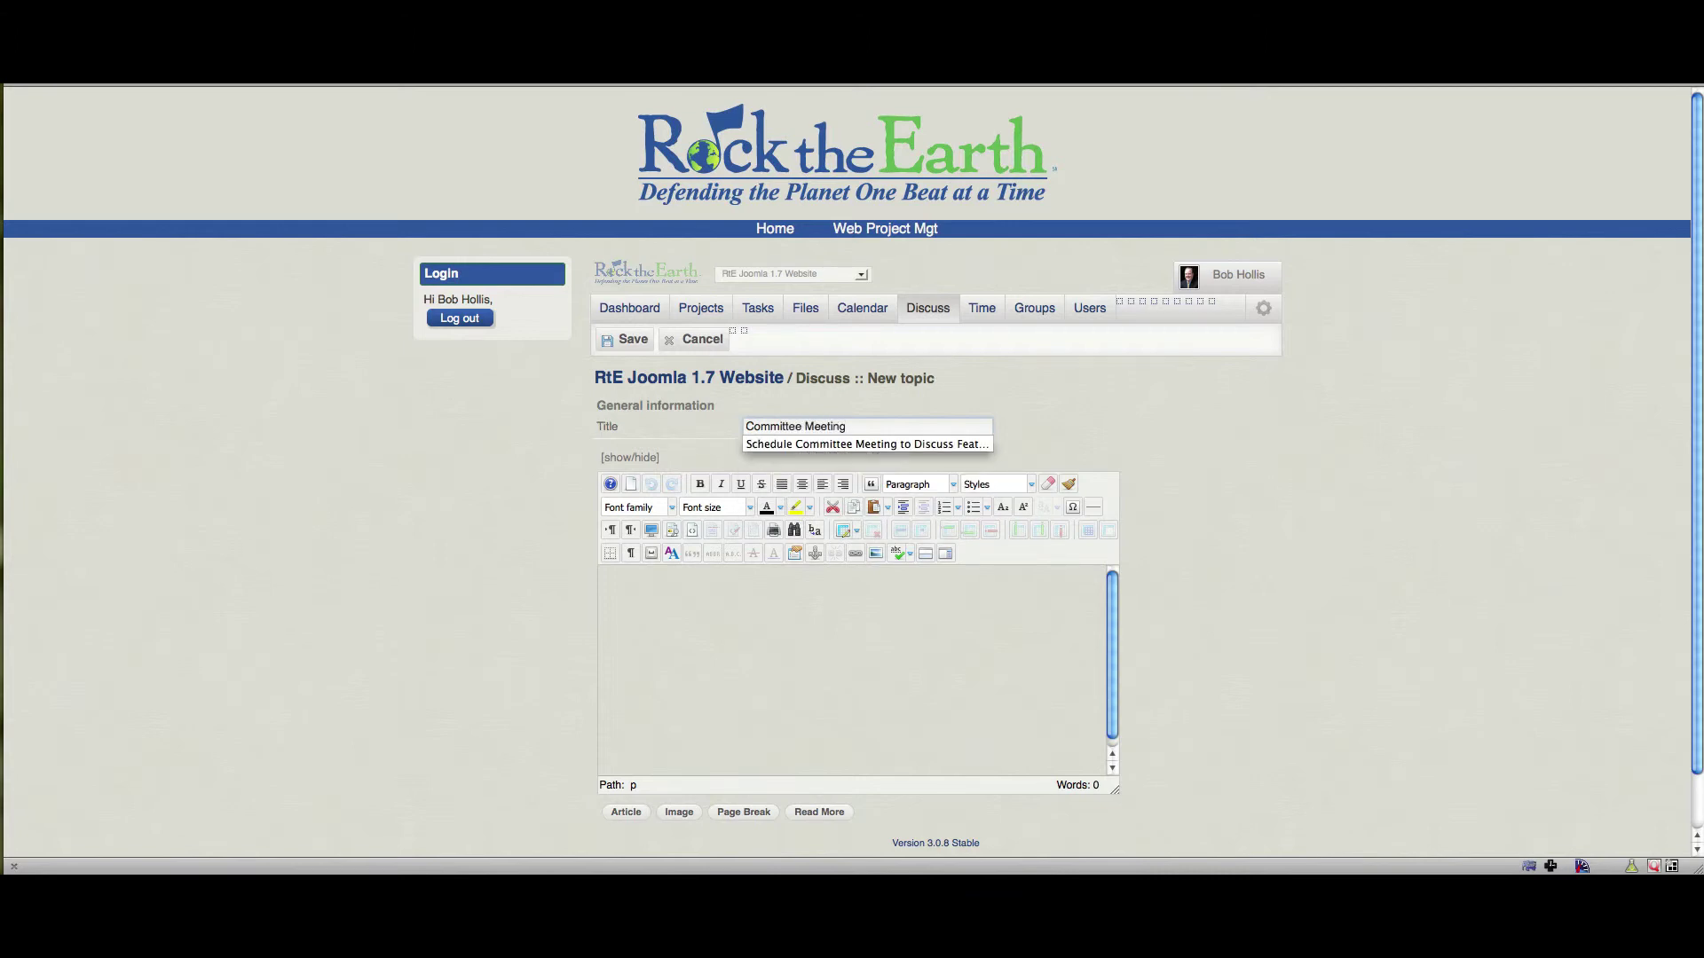
{"action": "type", "text": "?"}
Write the body asking when to hold a kick-off meeting to determine features and evaluate options.
{"action": "left_click", "coordinate": [695, 612]}
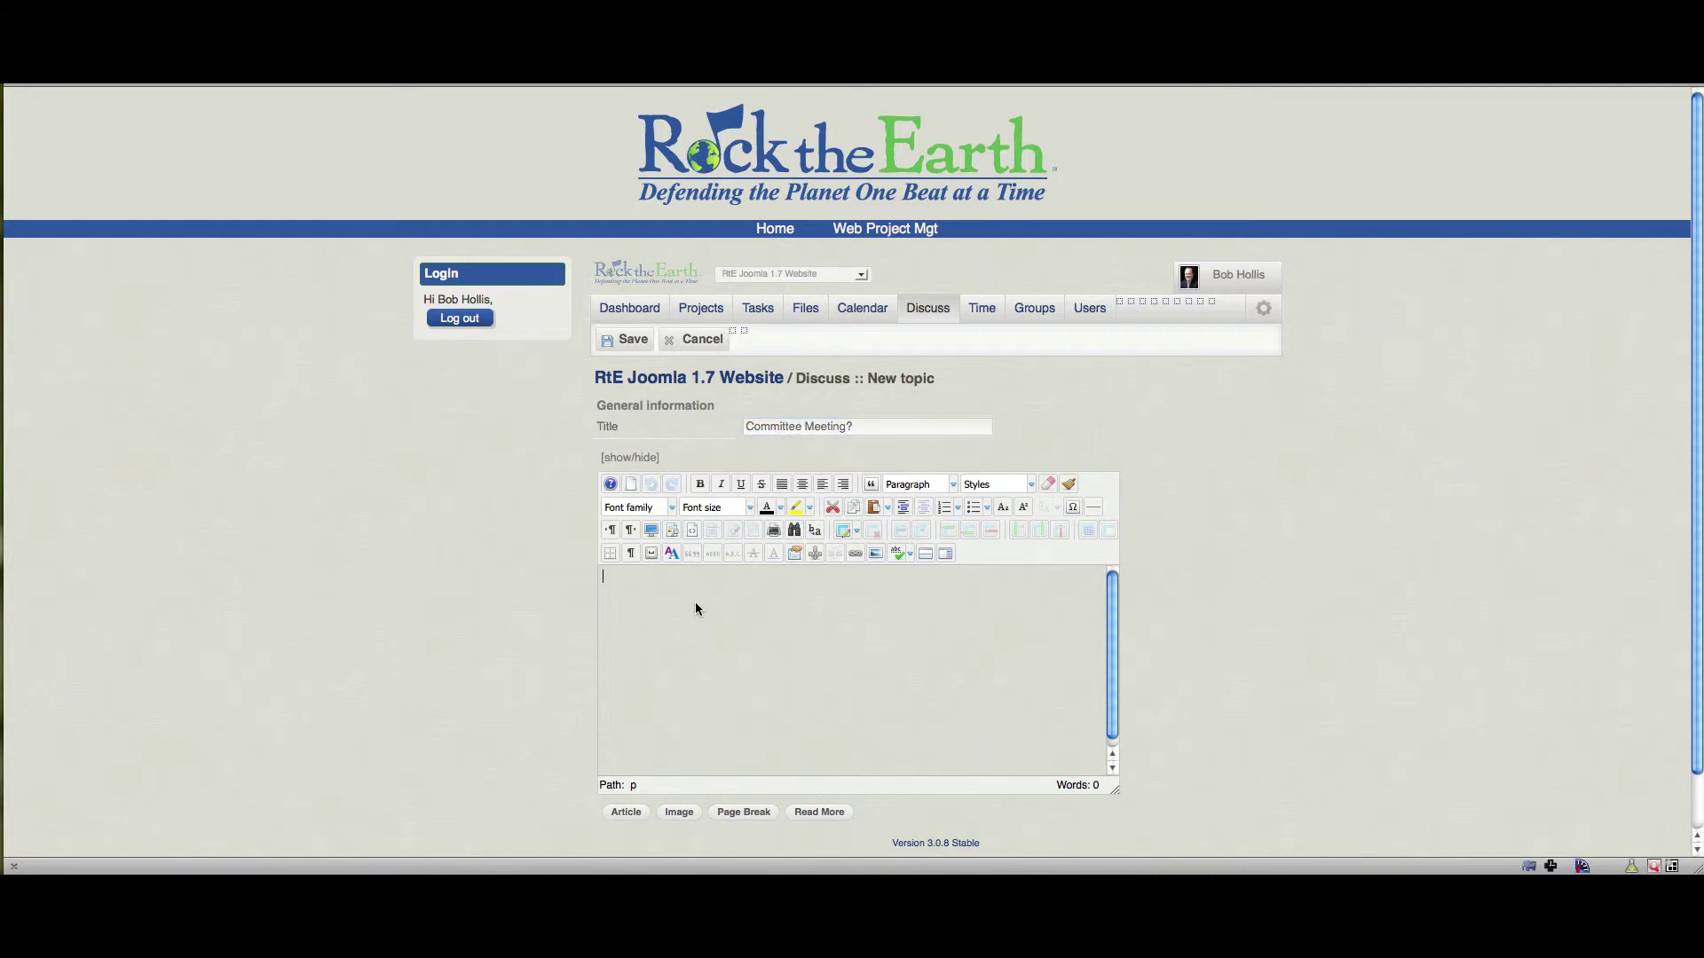
{"action": "type", "text": "When woudl"}
{"action": "key", "text": "BackSpace"}
{"action": "key", "text": "BackSpace"}
{"action": "type", "text": "ld be a good time for a kick-off meettin g"}
{"action": "key", "text": "BackSpace"}
{"action": "key", "text": "BackSpace"}
{"action": "key", "text": "BackSpace"}
{"action": "type", "text": "ing"}
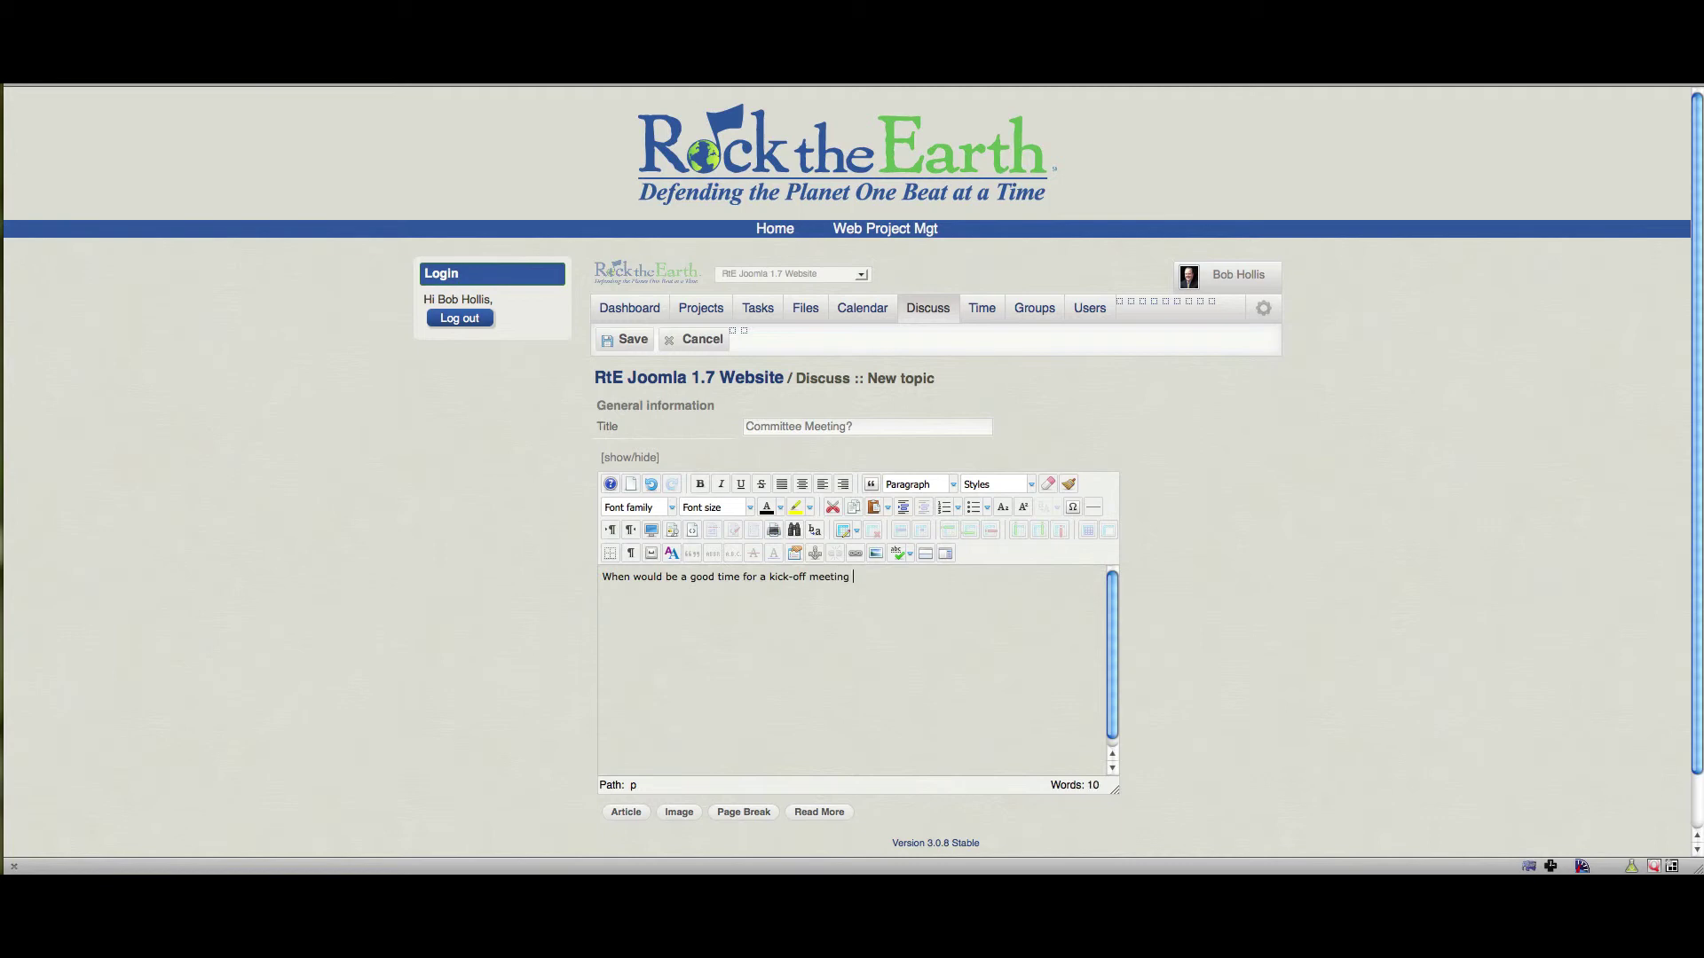
{"action": "type", "text": " prior to stating"}
{"action": "key", "text": "BackSpace"}
{"action": "key", "text": "BackSpace"}
{"action": "key", "text": "BackSpace"}
{"action": "key", "text": "BackSpace"}
{"action": "key", "text": "BackSpace"}
{"action": "key", "text": "BackSpace"}
{"action": "key", "text": "BackSpace"}
{"action": "key", "text": "BackSpace"}
{"action": "key", "text": "BackSpace"}
{"action": "key", "text": "BackSpace"}
{"action": "key", "text": "BackSpace"}
{"action": "key", "text": "BackSpace"}
{"action": "key", "text": "BackSpace"}
{"action": "key", "text": "BackSpace"}
{"action": "key", "text": "BackSpace"}
{"action": "type", "text": "to determine features adn"}
{"action": "key", "text": "BackSpace"}
{"action": "type", "text": "nd evaluate option"}
{"action": "scroll", "coordinate": [676, 807], "scroll_direction": "down", "scroll_amount": 1}
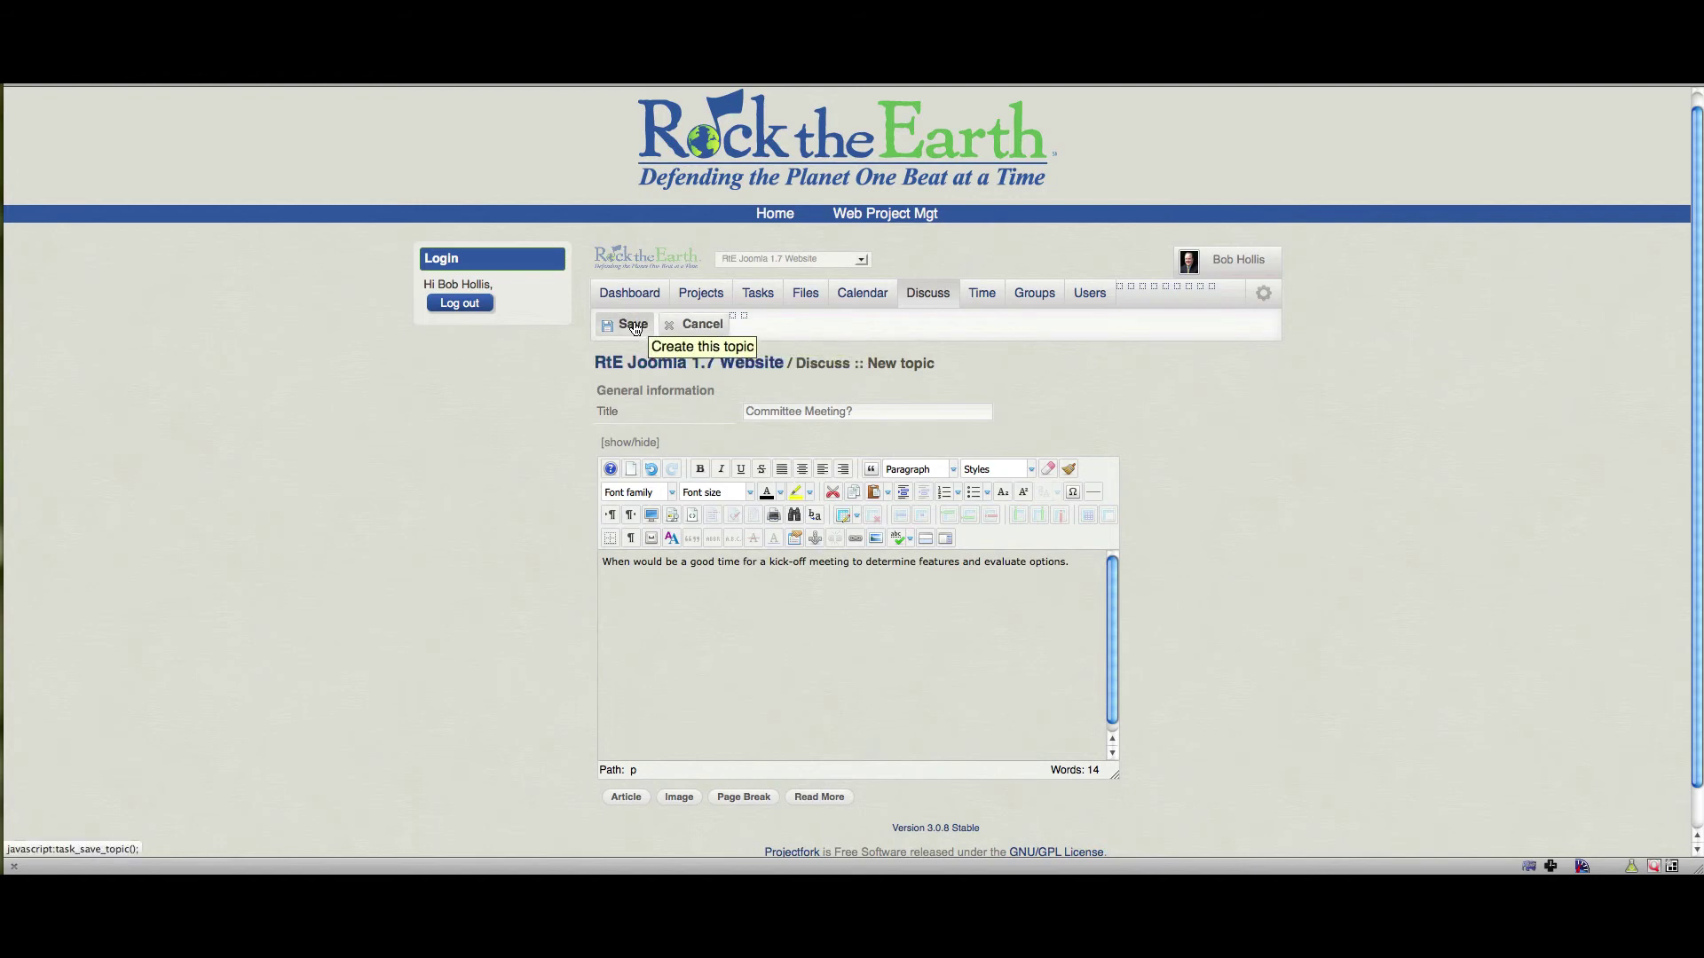
Save the 'Committee Meeting?' topic, then view the project's Time and empty Groups pages.
{"action": "left_click", "coordinate": [636, 327]}
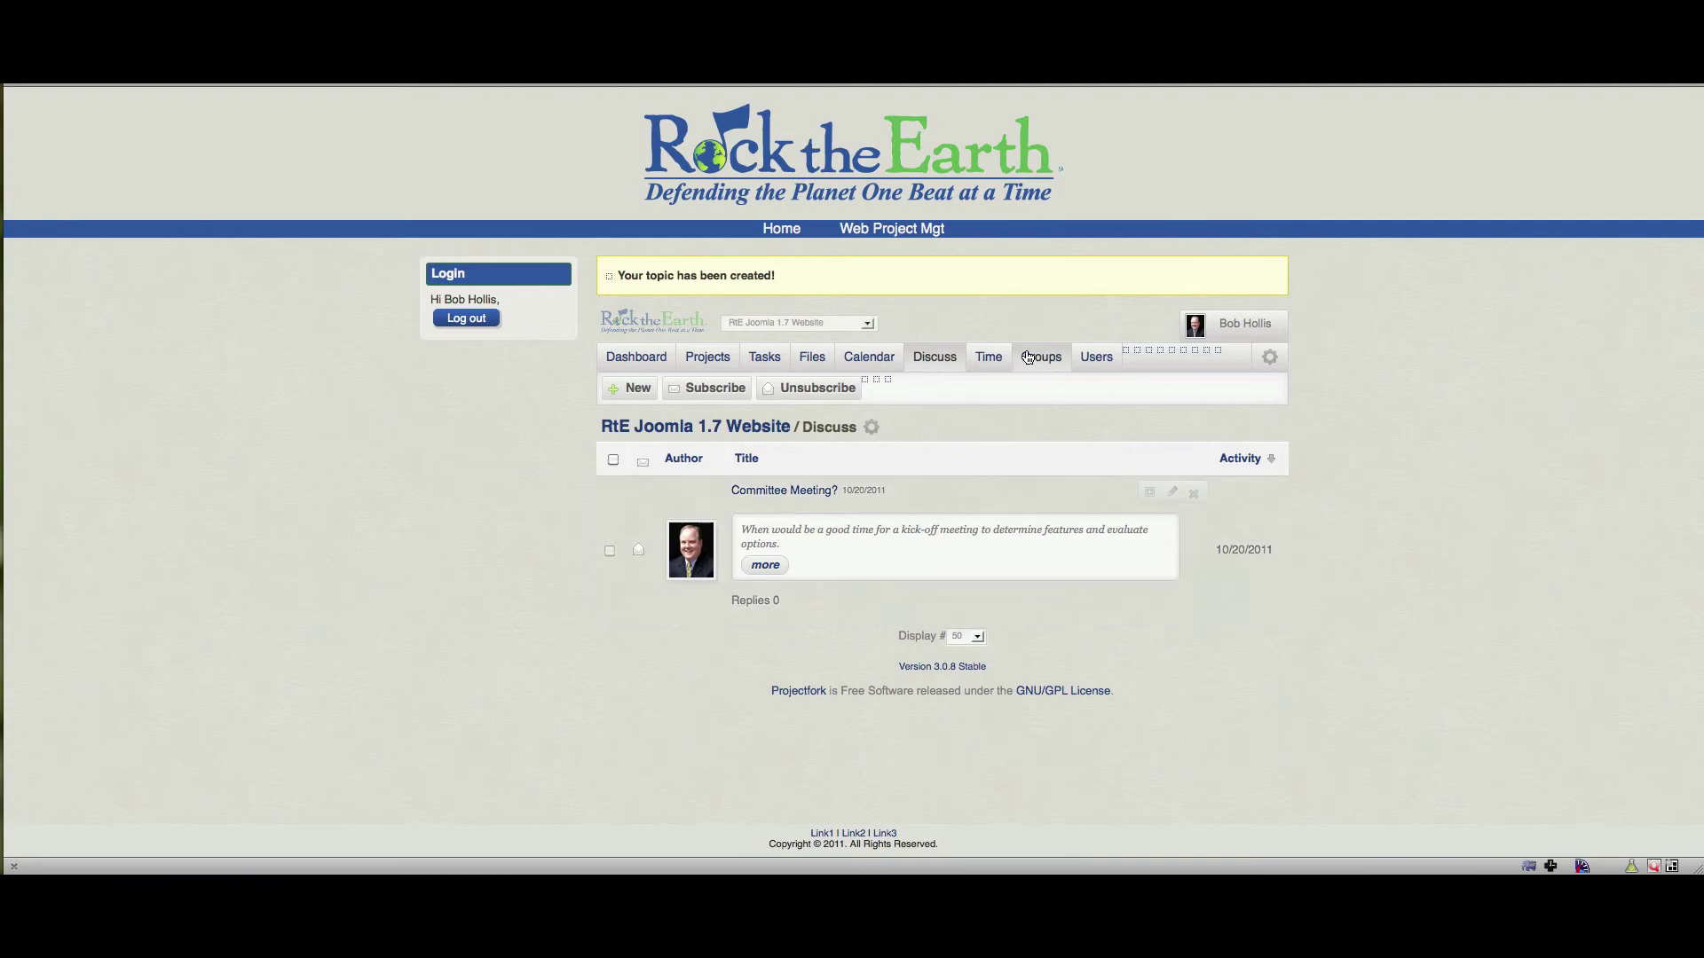
{"action": "left_click", "coordinate": [991, 357]}
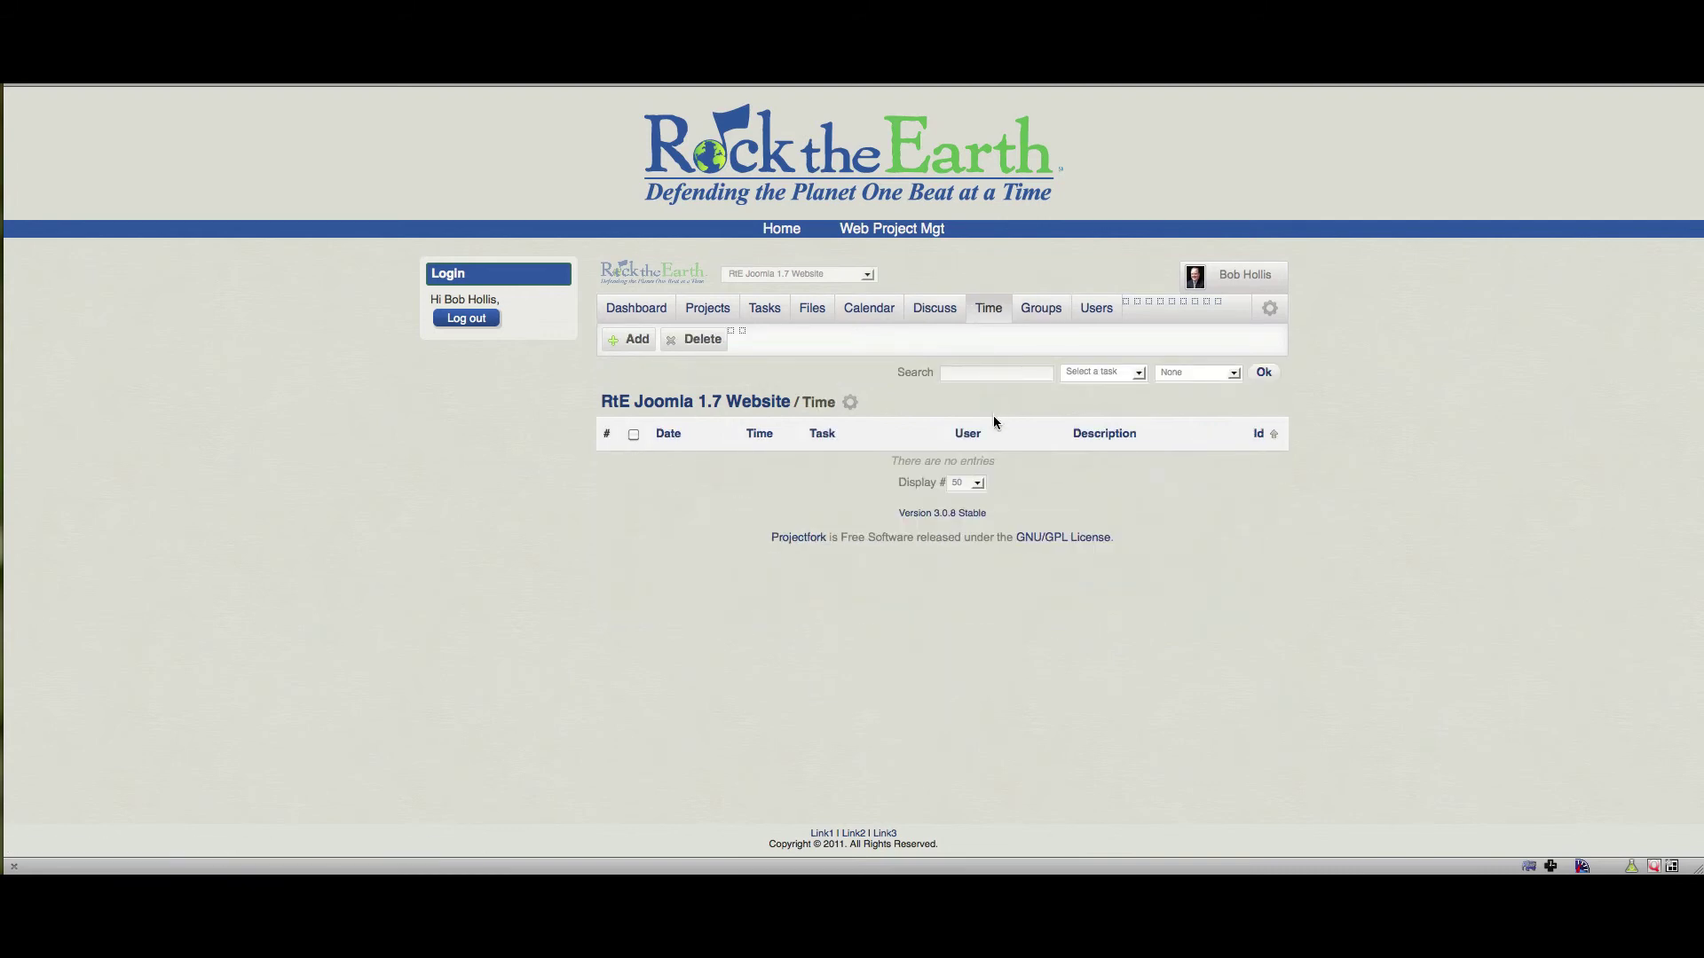
{"action": "left_click", "coordinate": [1042, 311]}
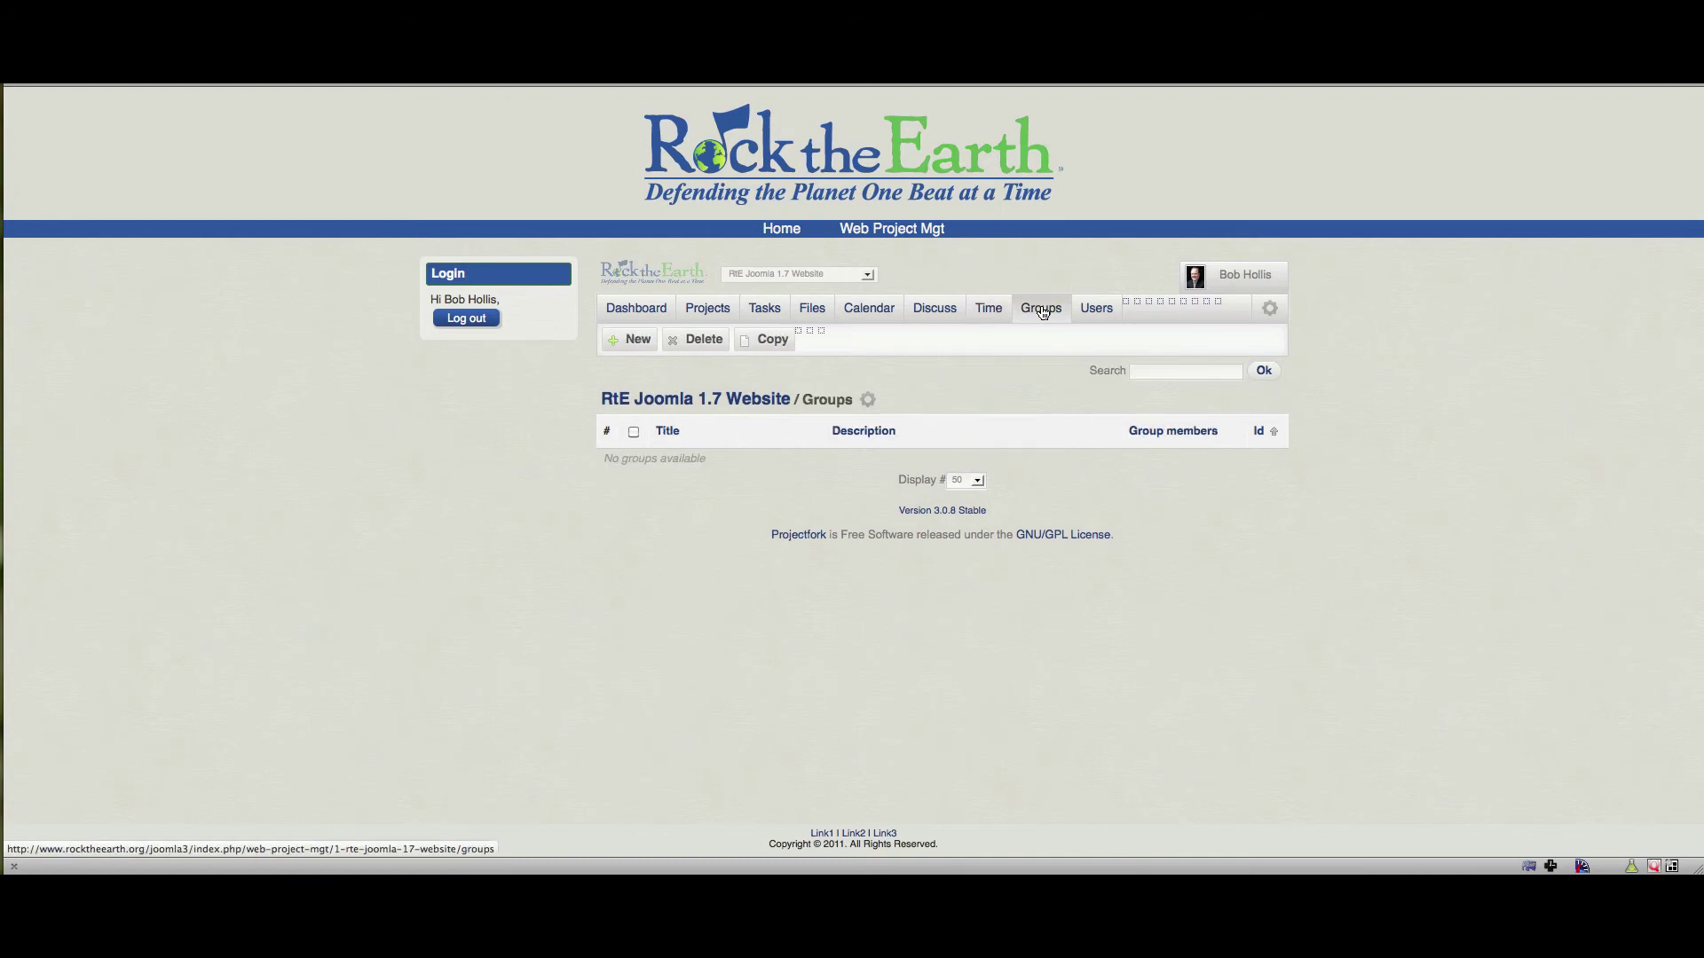
Check the four project users, then return to the RtE Joomla 1.7 Website task list.
{"action": "left_click", "coordinate": [1103, 310]}
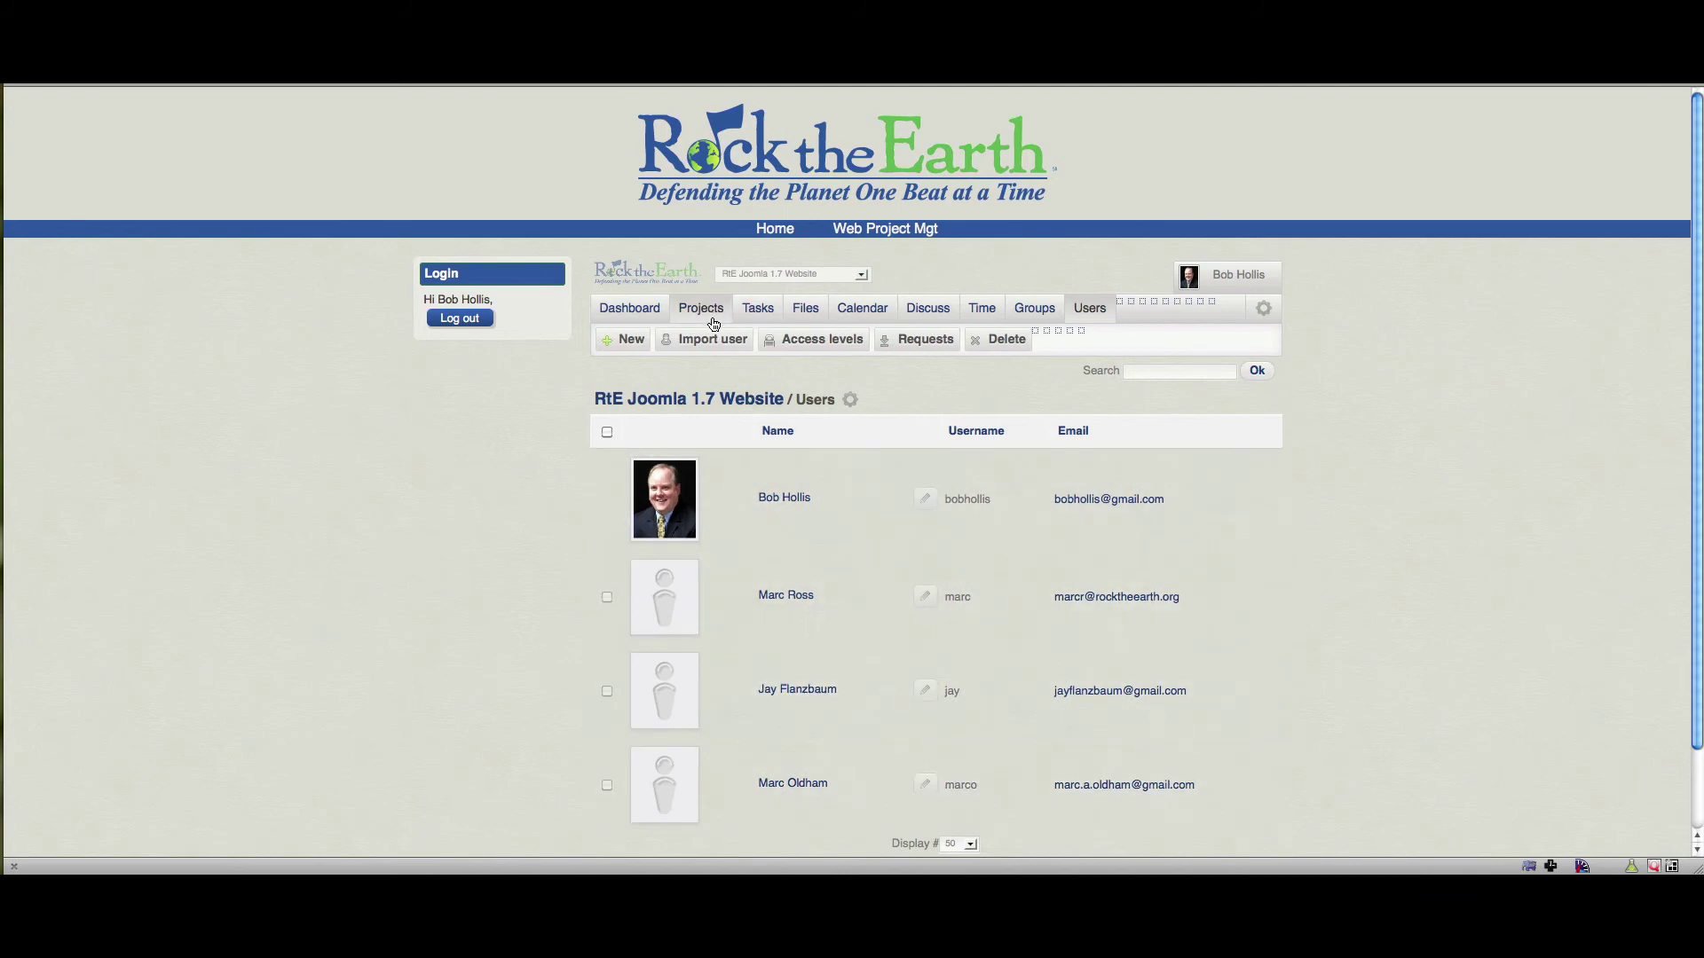
{"action": "left_click", "coordinate": [754, 308]}
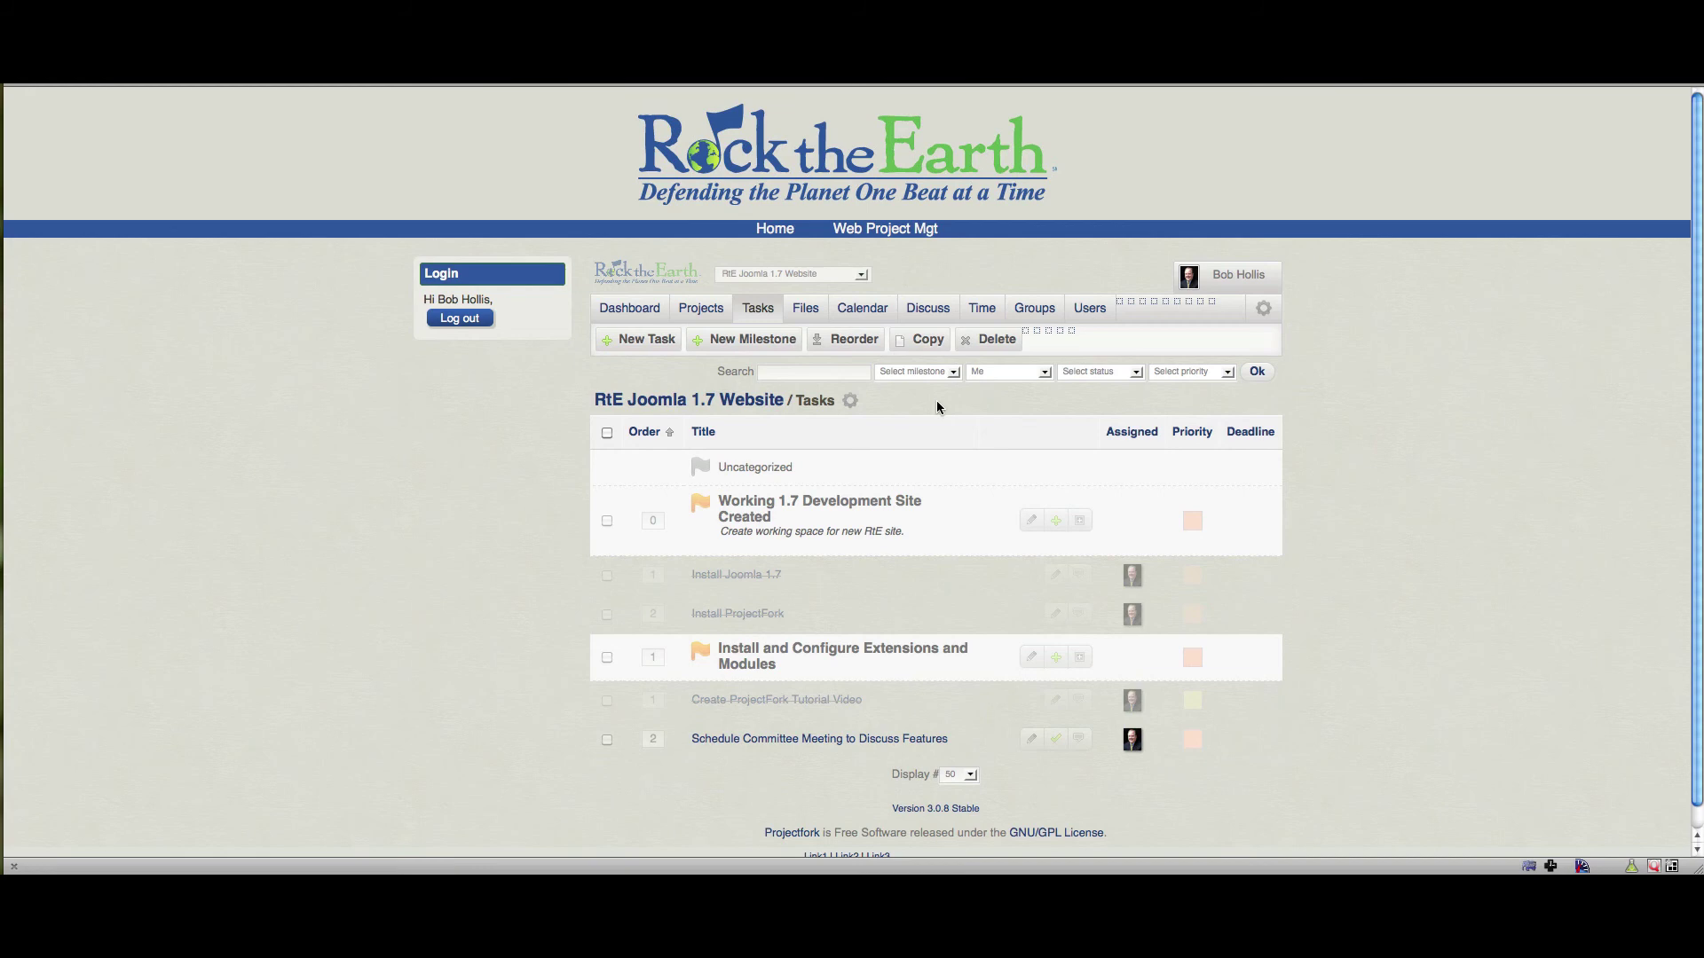
{"action": "scroll", "coordinate": [936, 407], "scroll_direction": "down", "scroll_amount": 1}
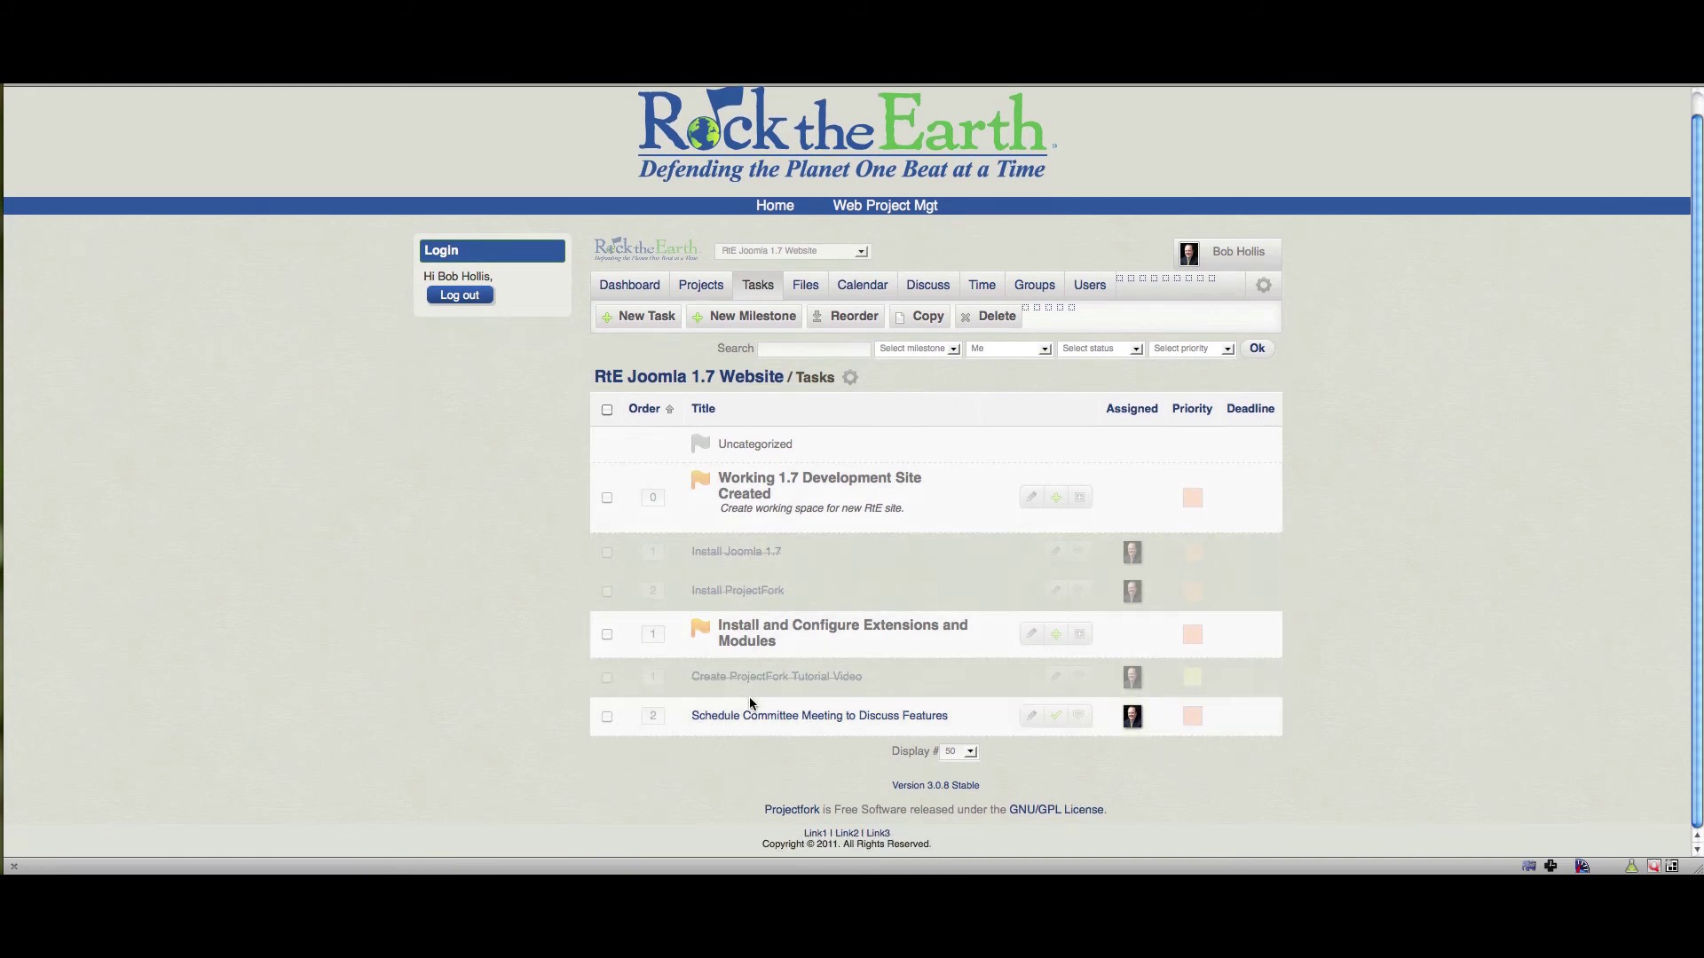